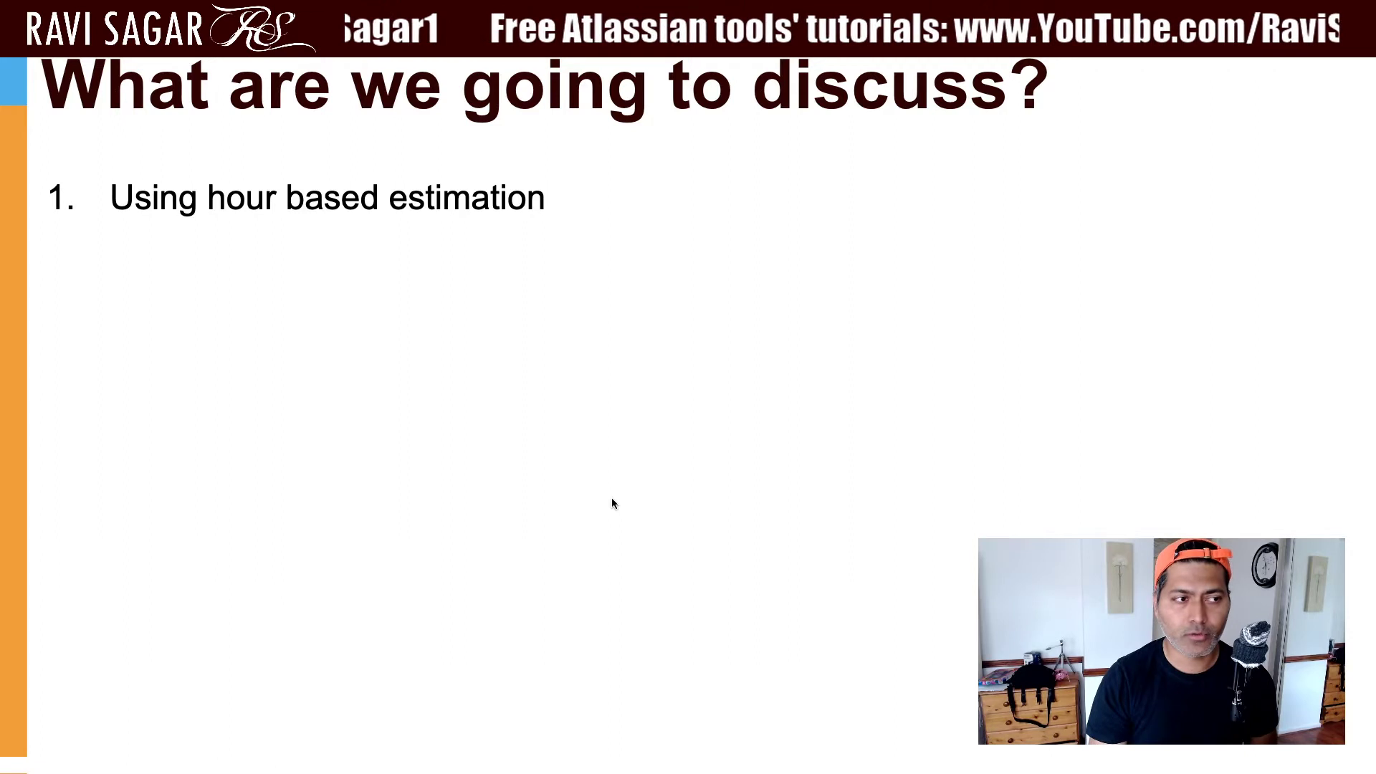
Reveal the agenda points on remaining estimates in Live Plan and Improved Interface, then switch to Jira
{"action": "key", "text": "Right"}
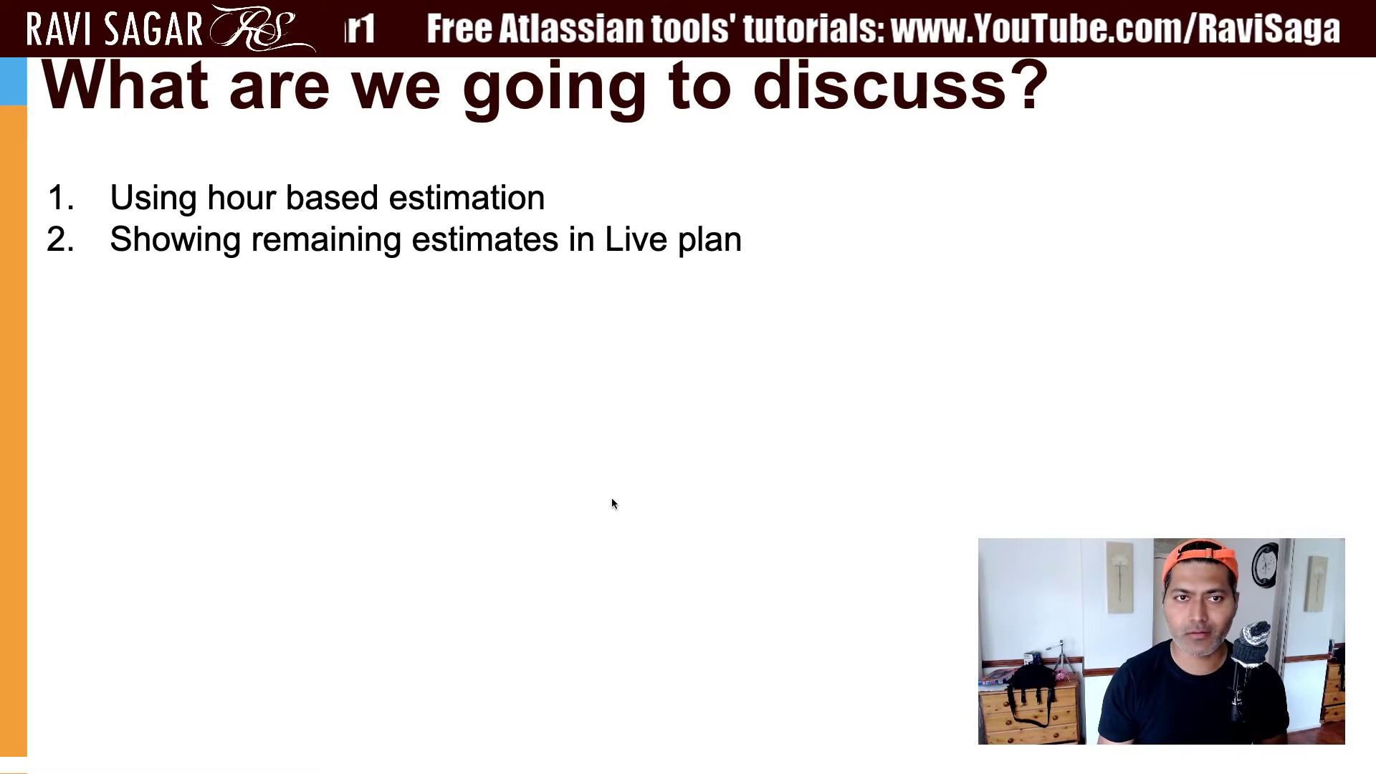
{"action": "key", "text": "Right"}
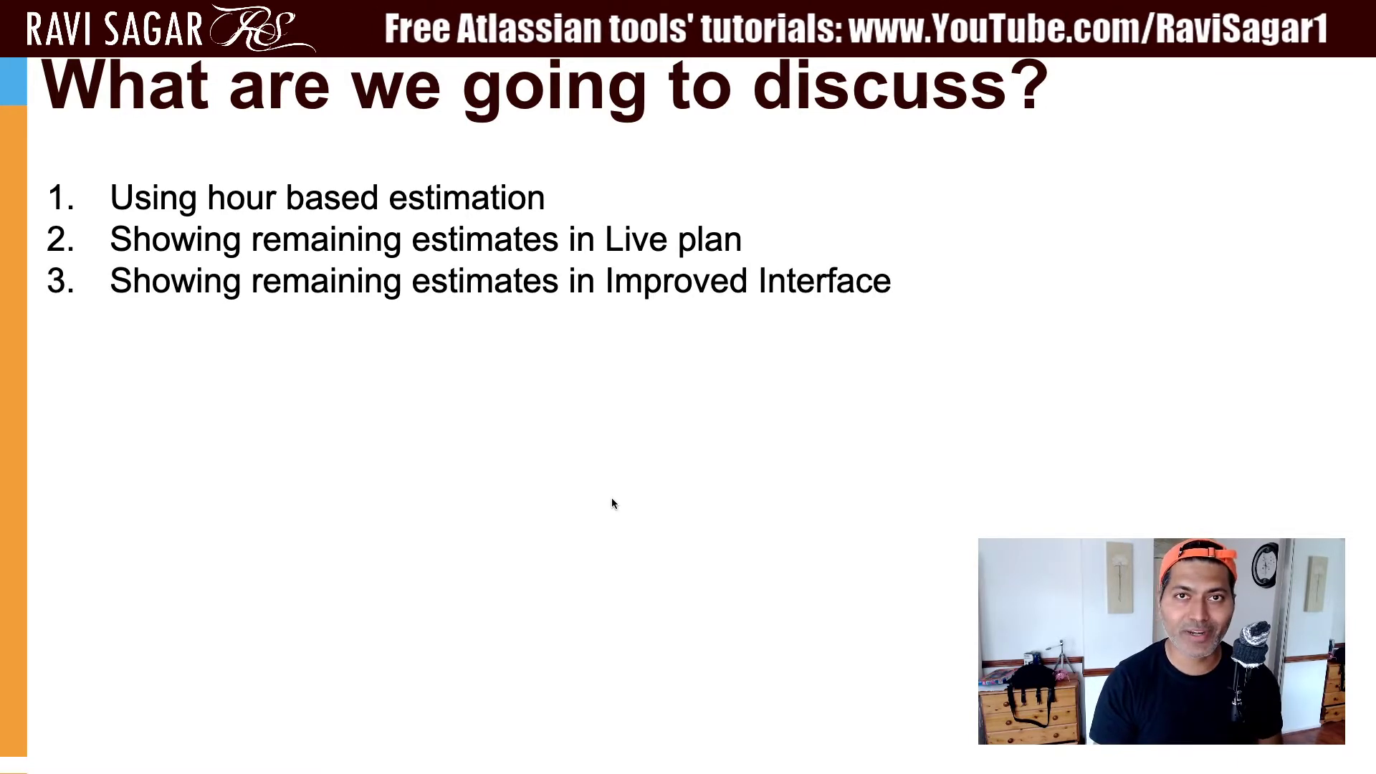
{"action": "key", "text": "ctrl+Right"}
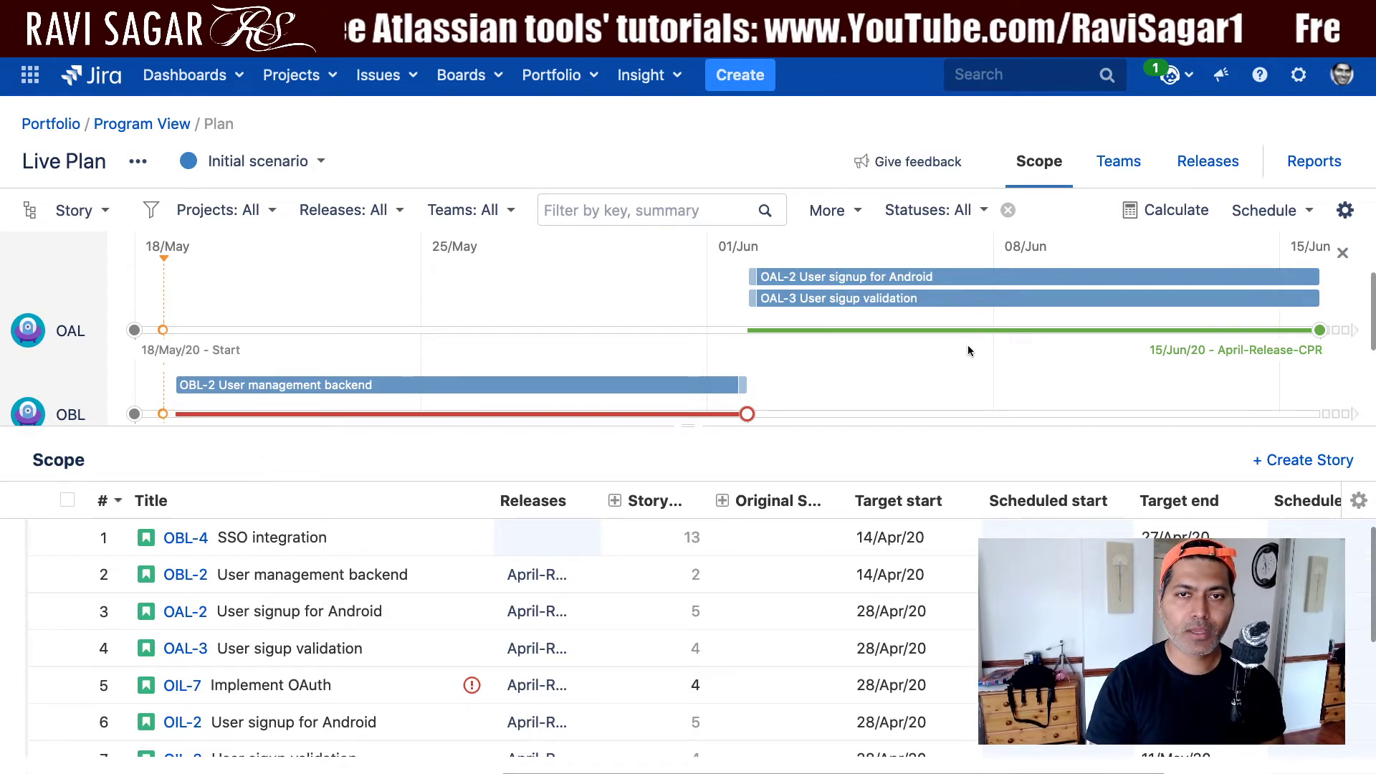
Hide the plan's timeline and open the Live Plan's Configure settings
{"action": "left_click", "coordinate": [1342, 256]}
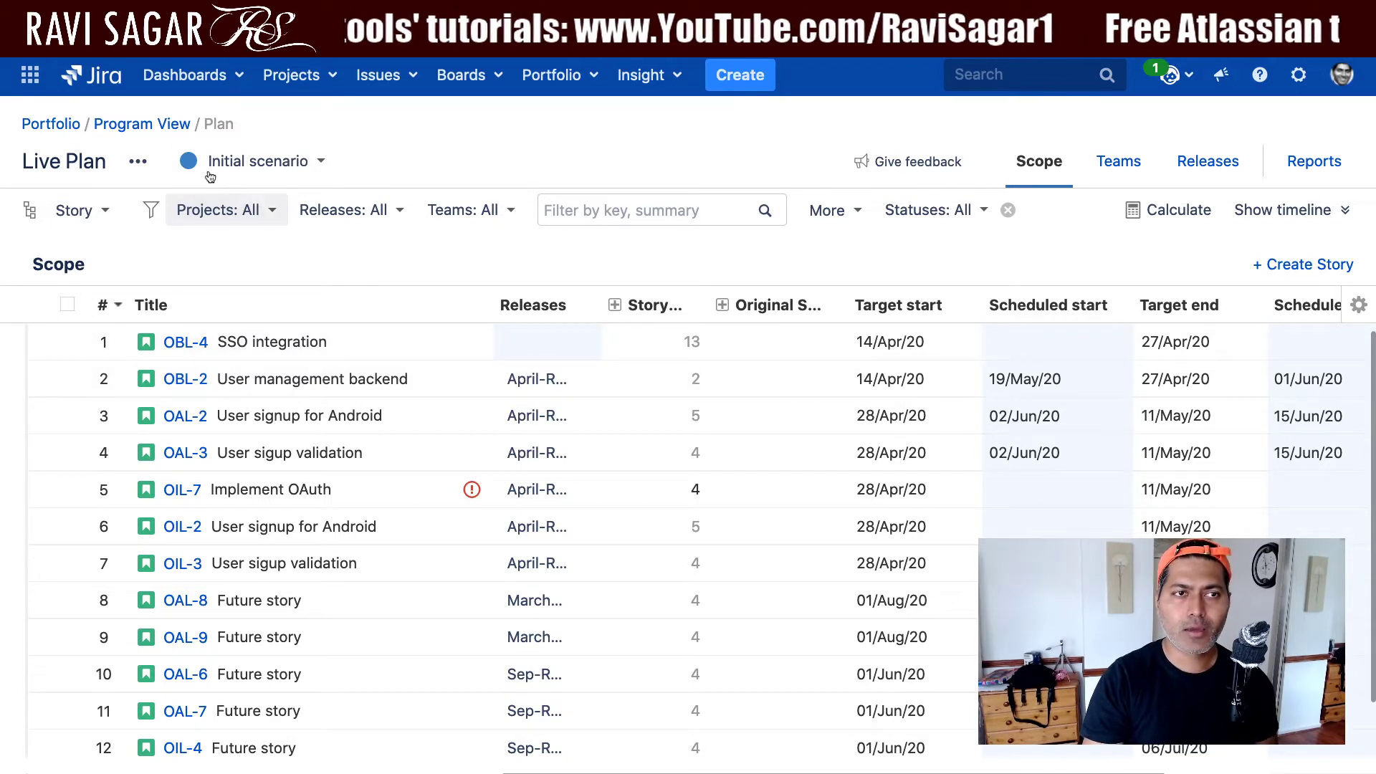
{"action": "left_click", "coordinate": [138, 160]}
{"action": "left_click", "coordinate": [160, 196]}
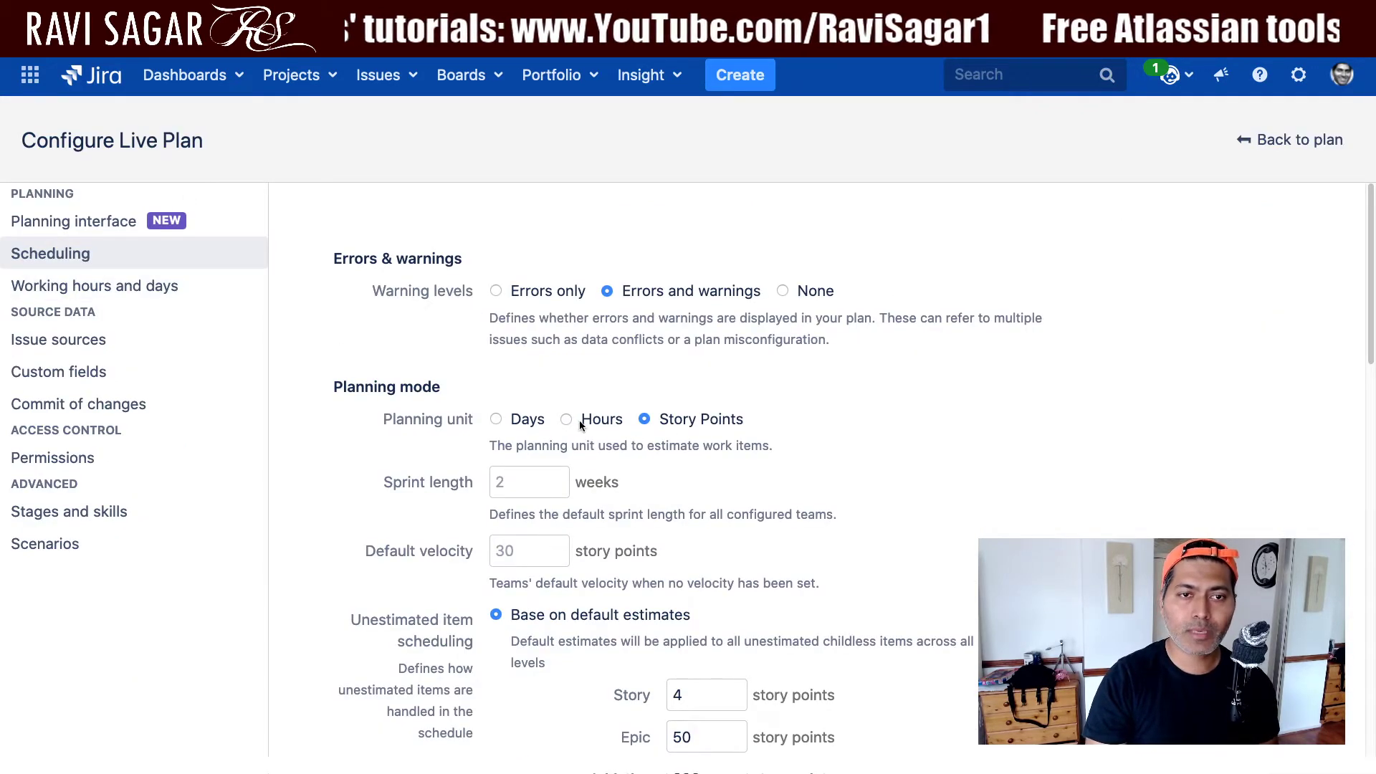
Set the Live Plan's planning unit to Hours and go back to the plan
{"action": "left_click", "coordinate": [499, 419]}
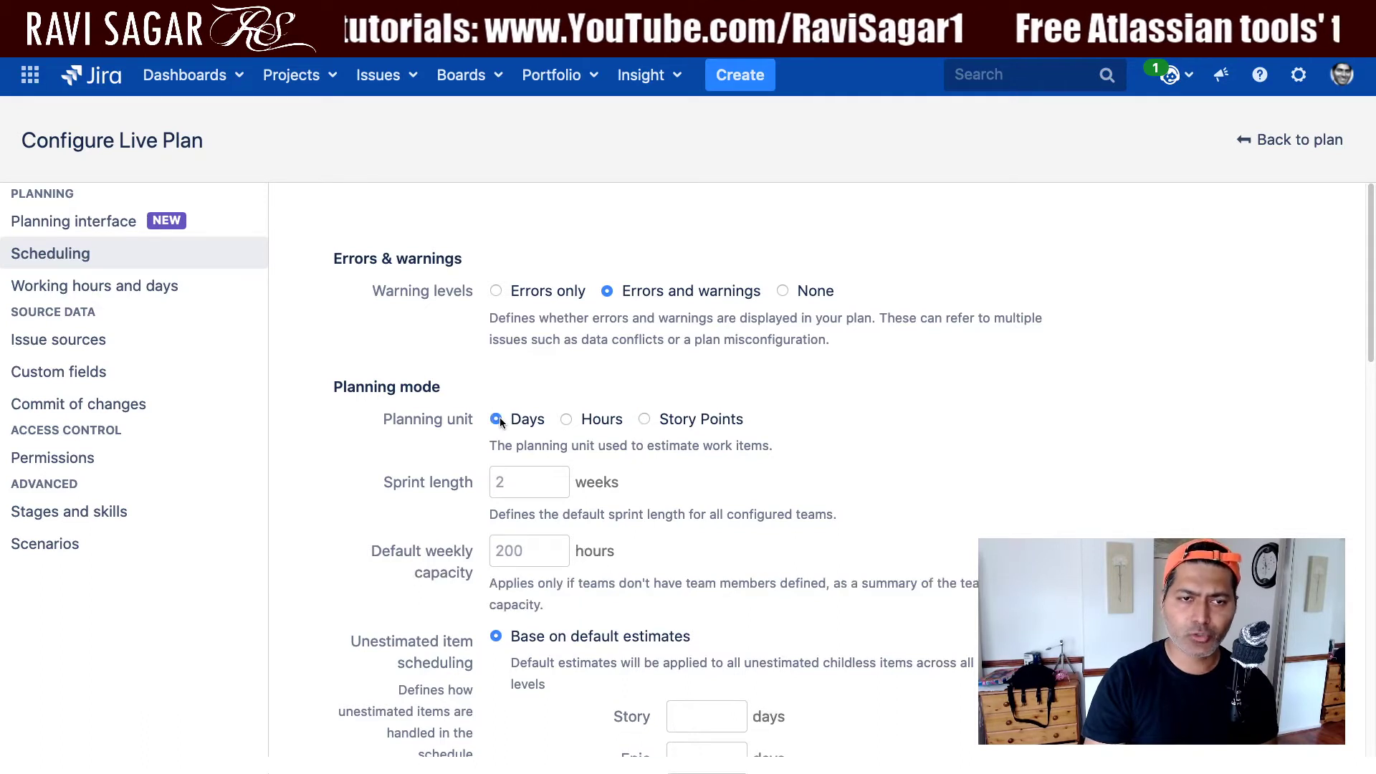
{"action": "left_click", "coordinate": [567, 419]}
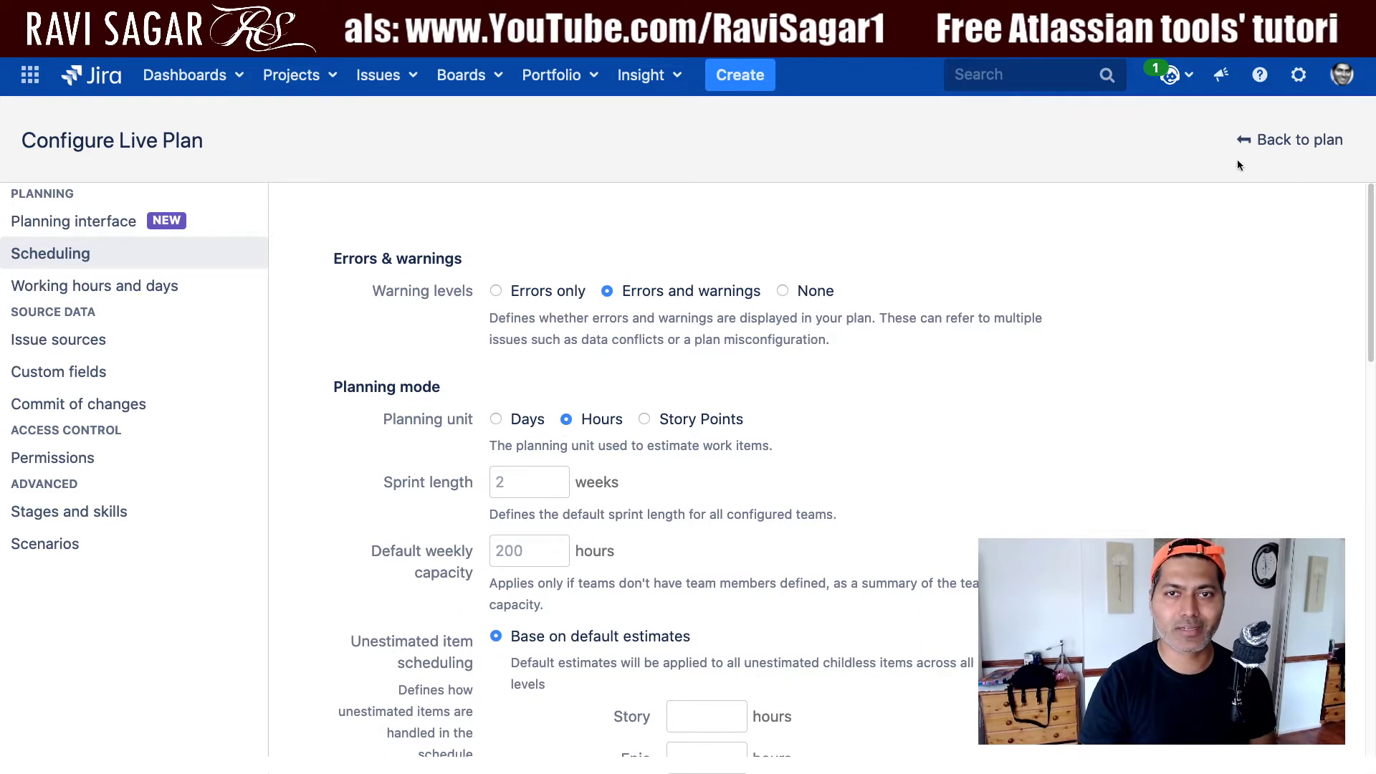
{"action": "left_click", "coordinate": [1279, 142]}
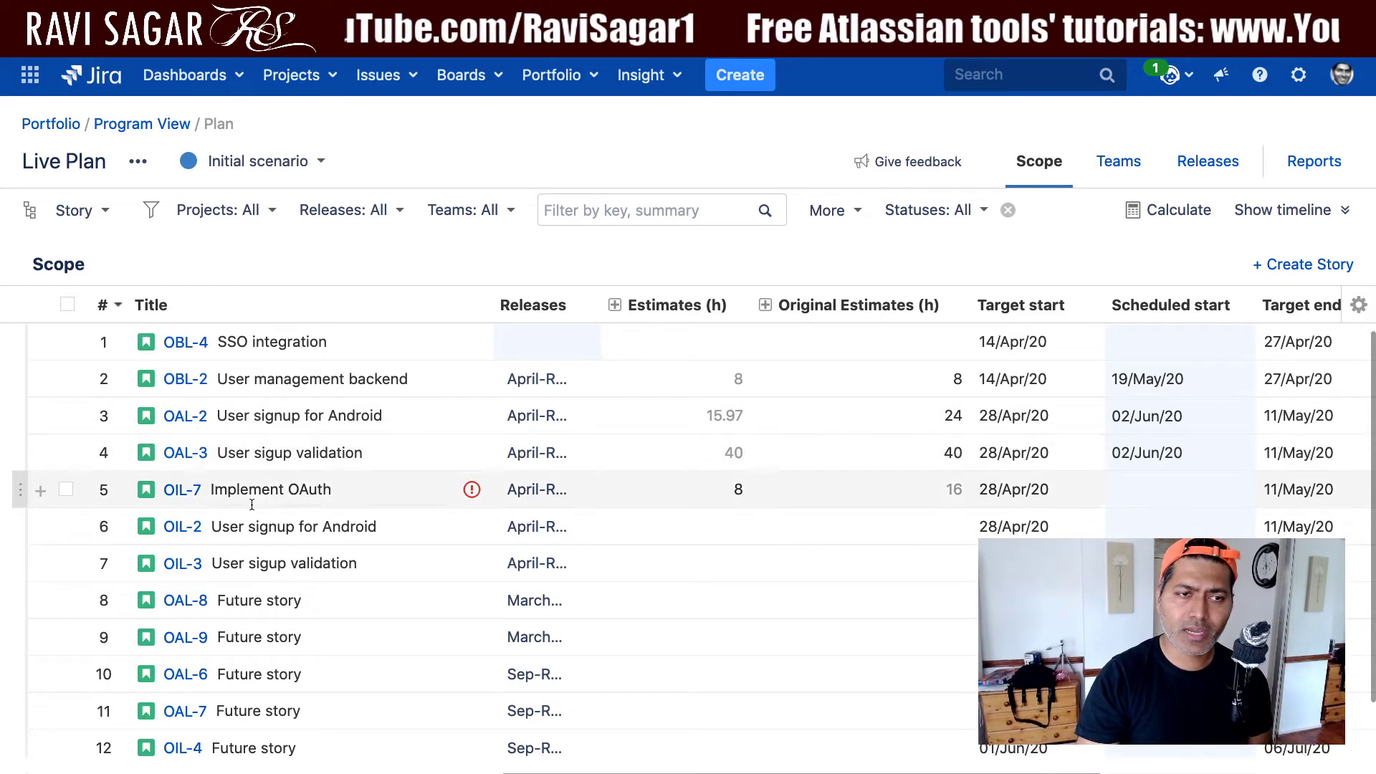
Open OIL-2, User signup for Android, from the scope table as a full issue page
{"action": "left_click", "coordinate": [180, 530]}
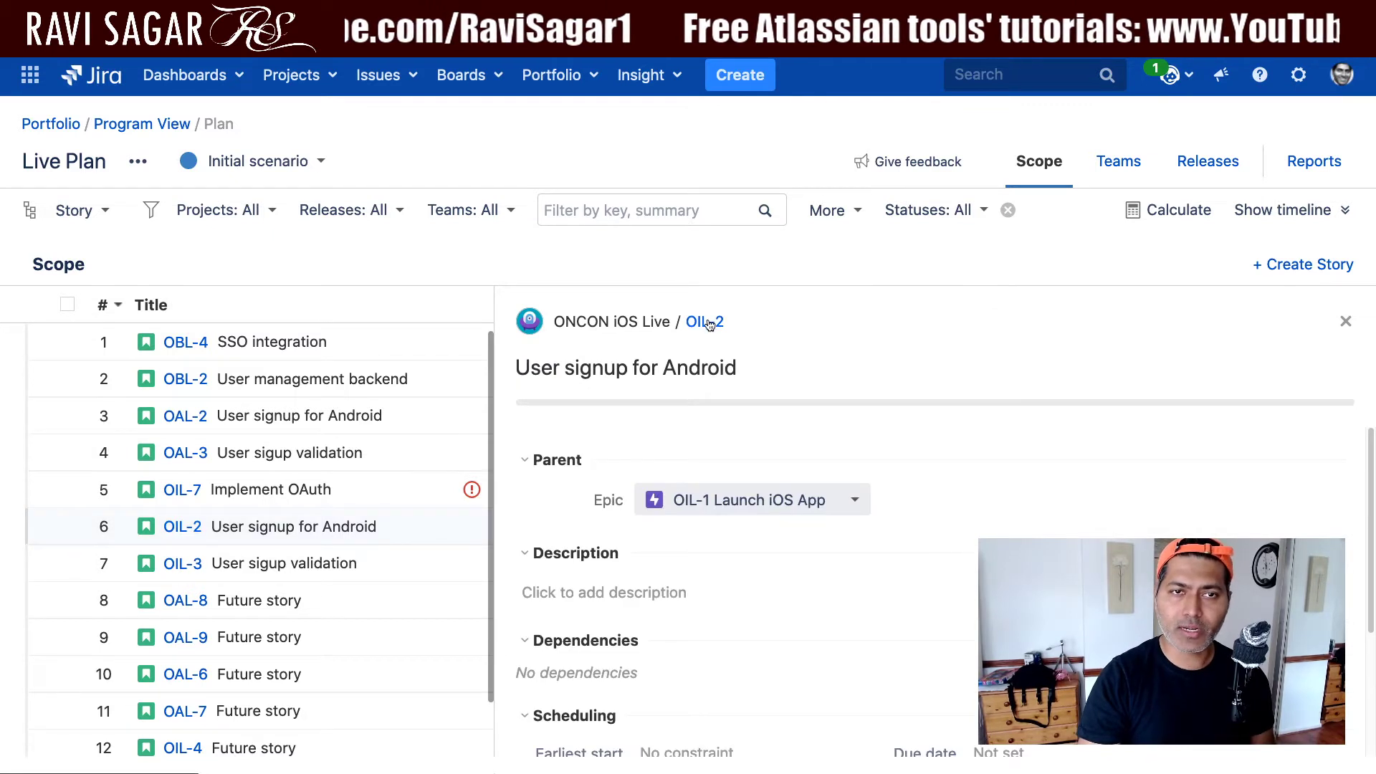
{"action": "left_click", "coordinate": [1345, 322]}
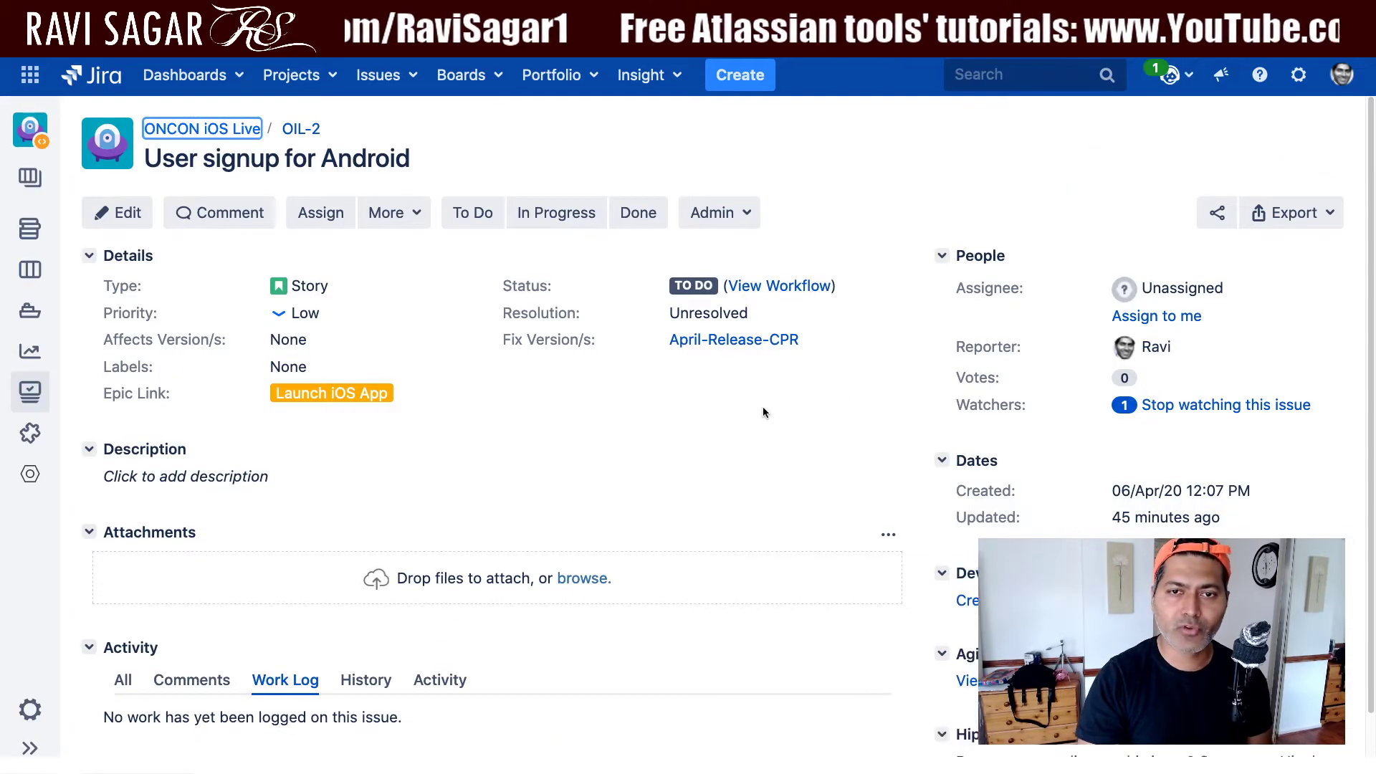
Look through OIL-2's Edit Issue form, cancel without changes, and return to the Live Plan
{"action": "scroll", "coordinate": [763, 407], "scroll_direction": "down", "scroll_amount": 1}
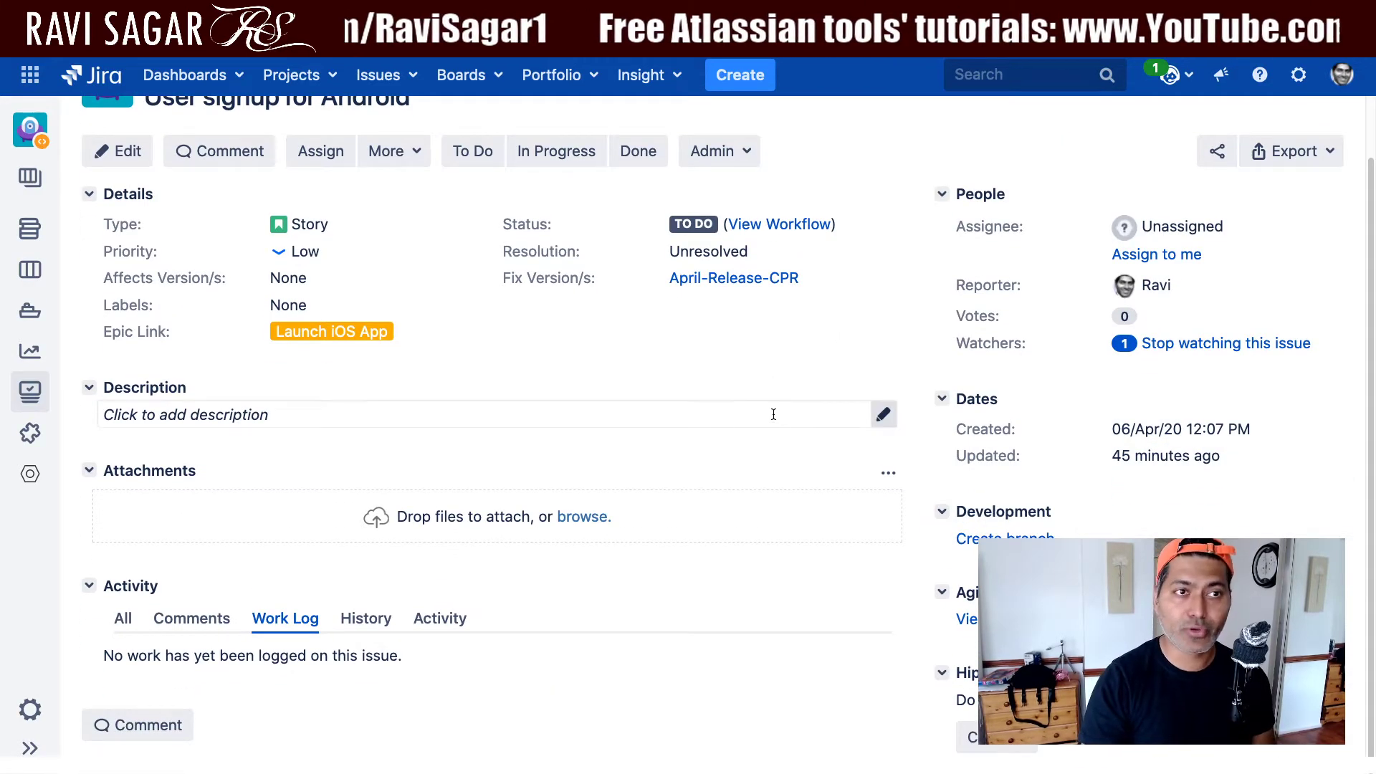
{"action": "left_click", "coordinate": [129, 154]}
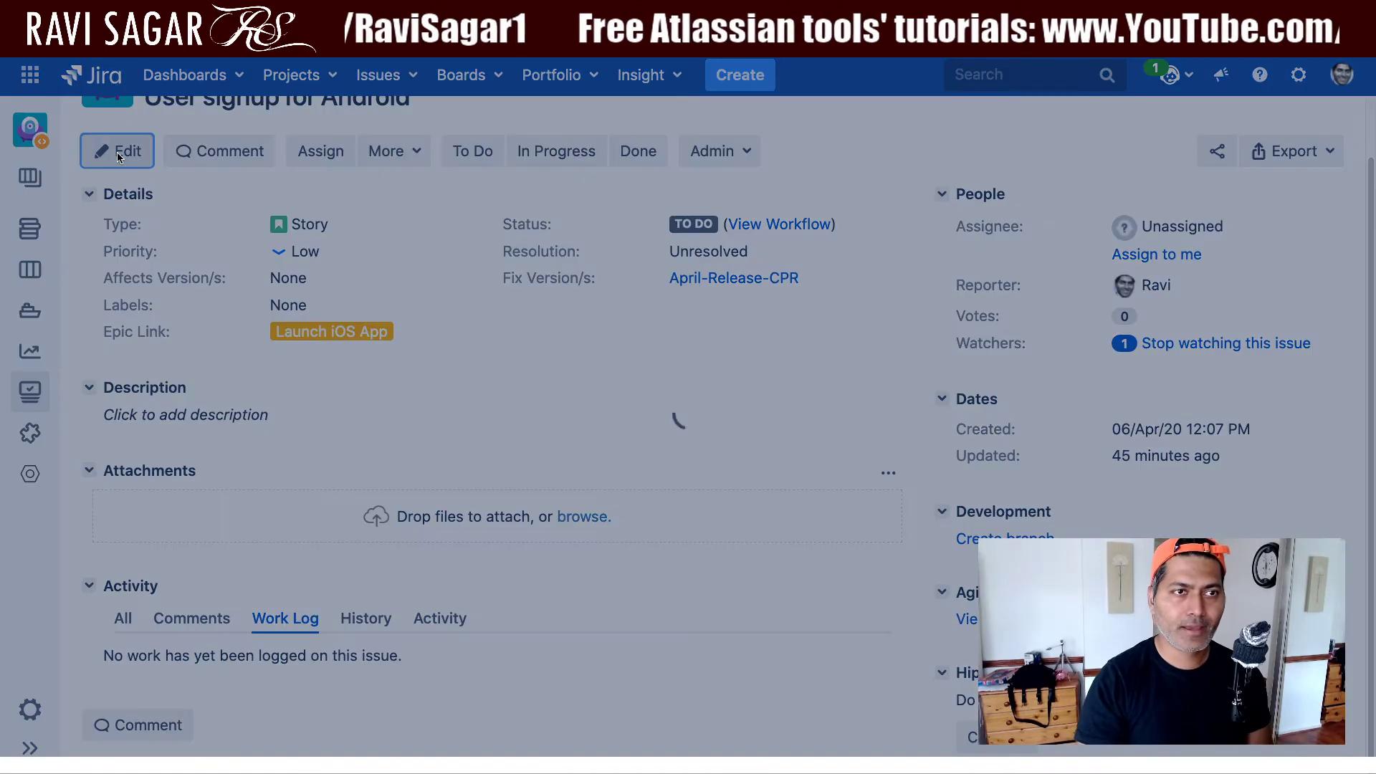
{"action": "scroll", "coordinate": [380, 359], "scroll_direction": "down", "scroll_amount": 10}
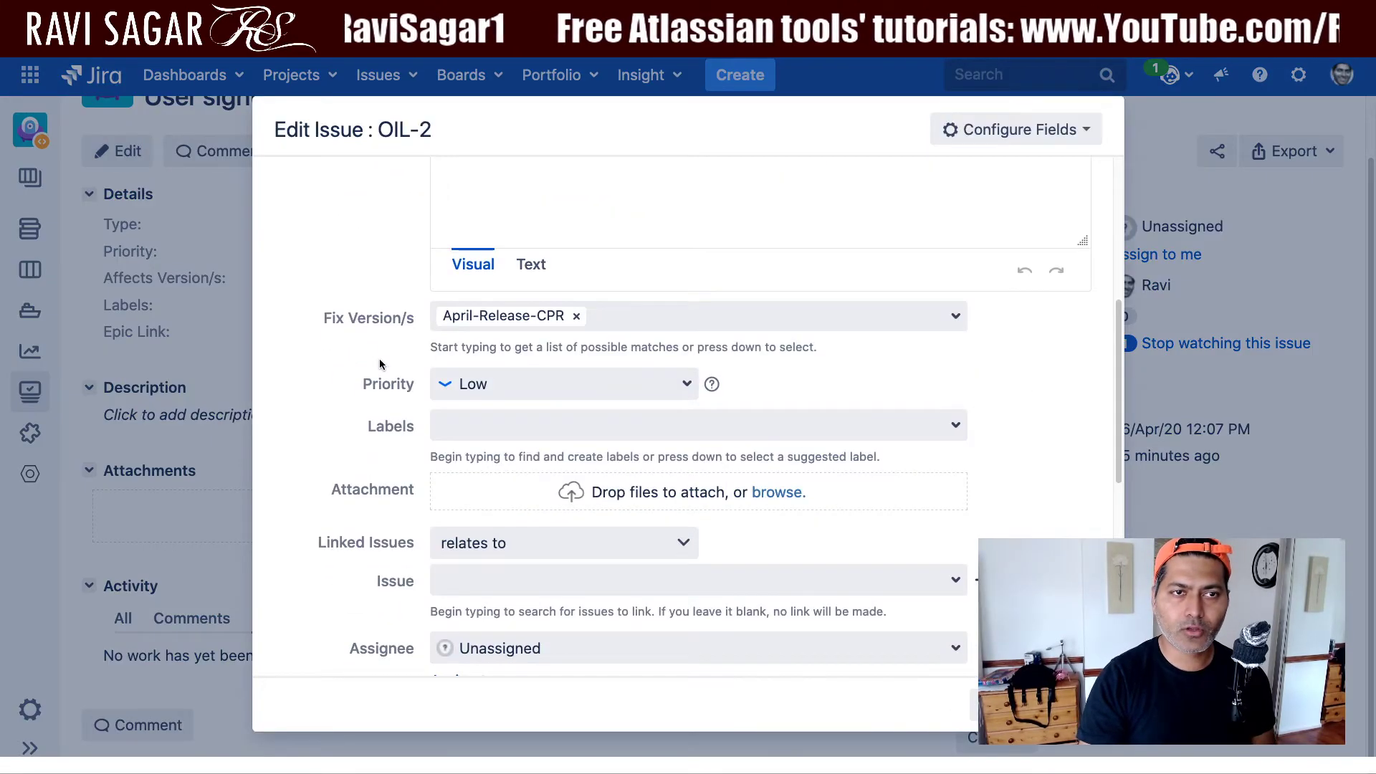
{"action": "scroll", "coordinate": [346, 390], "scroll_direction": "up", "scroll_amount": 8}
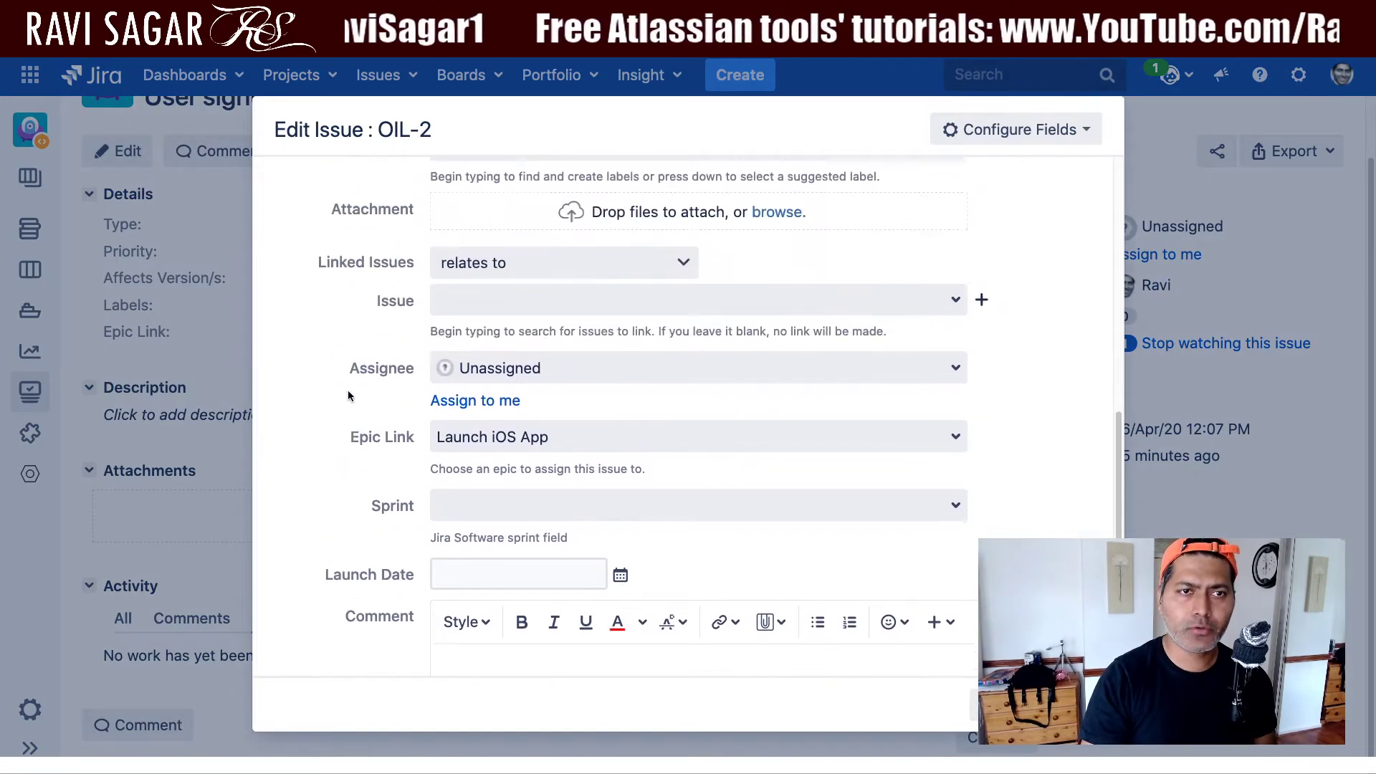
{"action": "scroll", "coordinate": [347, 397], "scroll_direction": "up", "scroll_amount": 3}
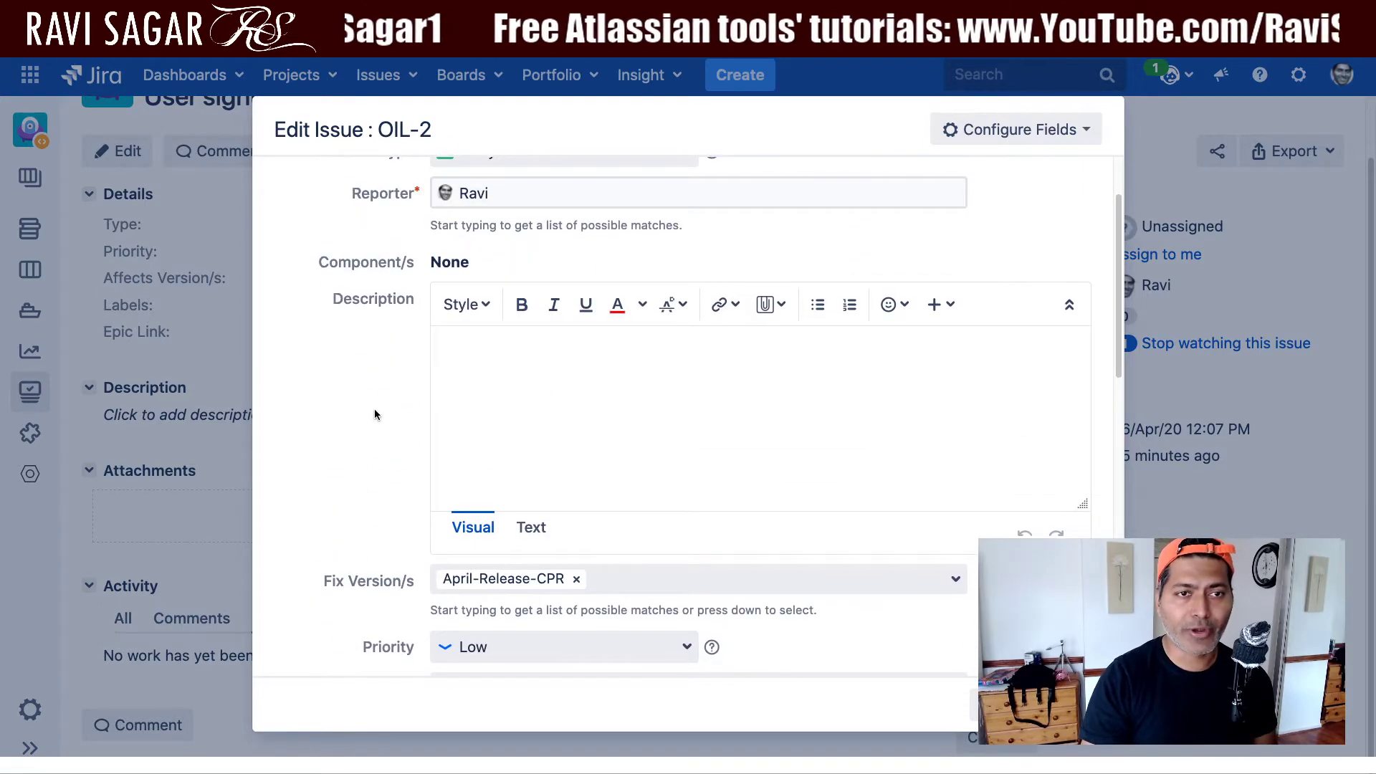
{"action": "scroll", "coordinate": [374, 408], "scroll_direction": "down", "scroll_amount": 10}
{"action": "scroll", "coordinate": [376, 409], "scroll_direction": "up", "scroll_amount": 1}
{"action": "key", "text": "Escape"}
{"action": "key", "text": "ctrl+w"}
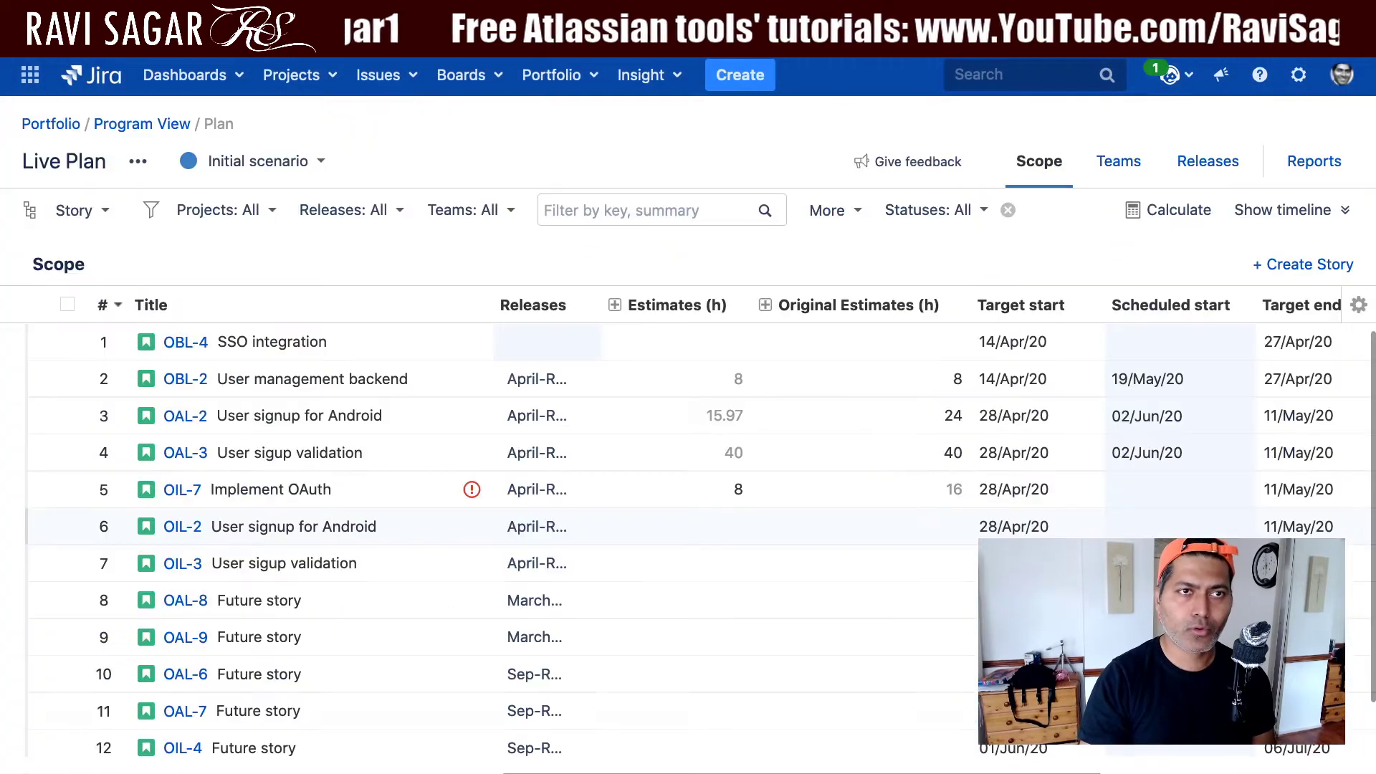
Open the full issue page for OAL-9, Future story
{"action": "left_click", "coordinate": [185, 640]}
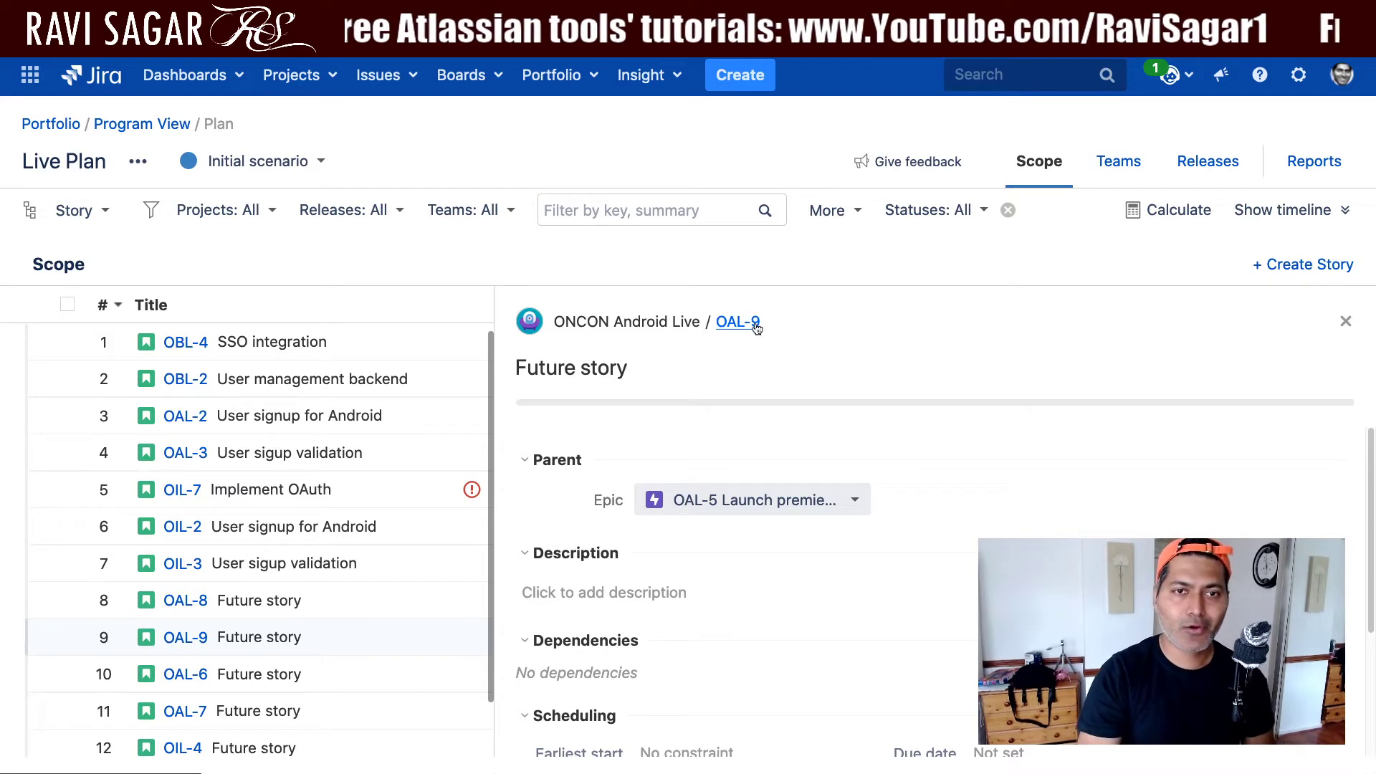
{"action": "left_click", "coordinate": [1345, 321]}
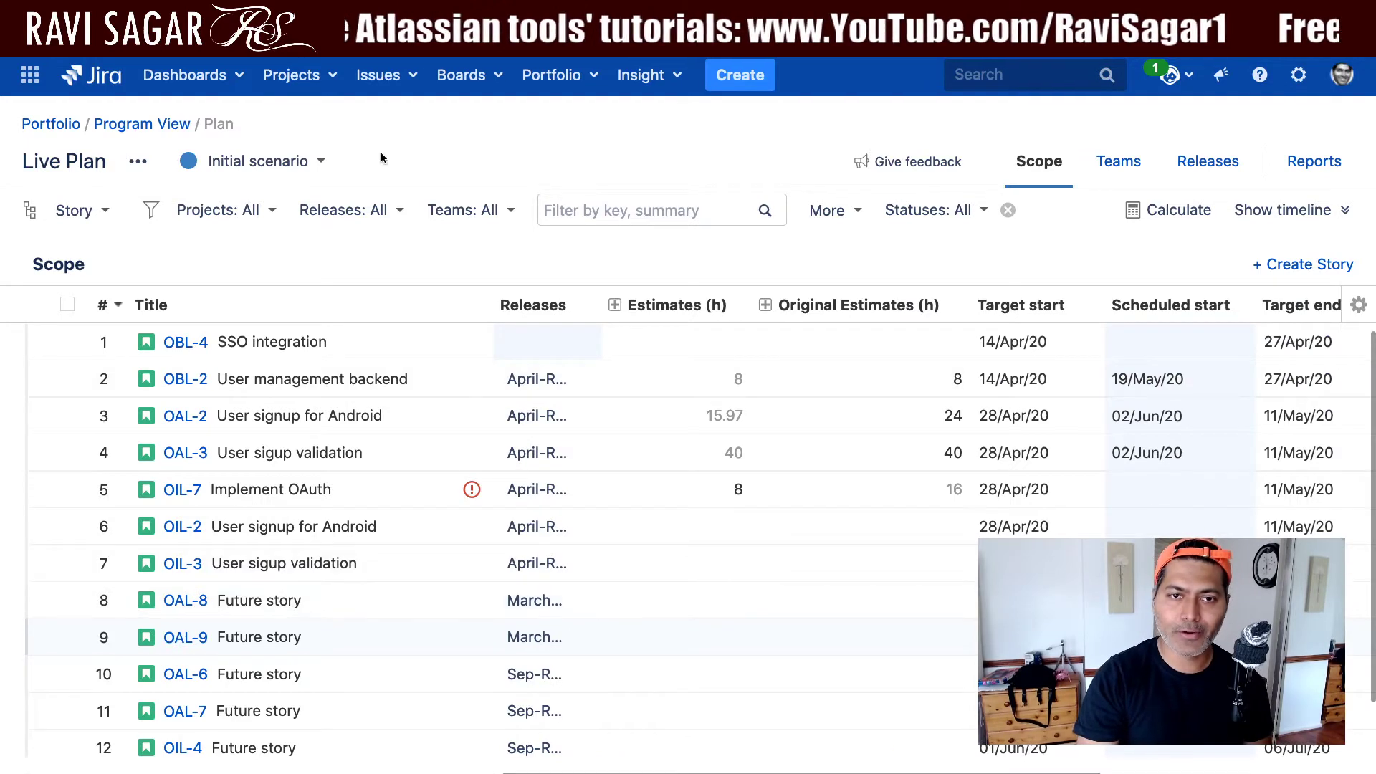
{"action": "left_click", "coordinate": [185, 637]}
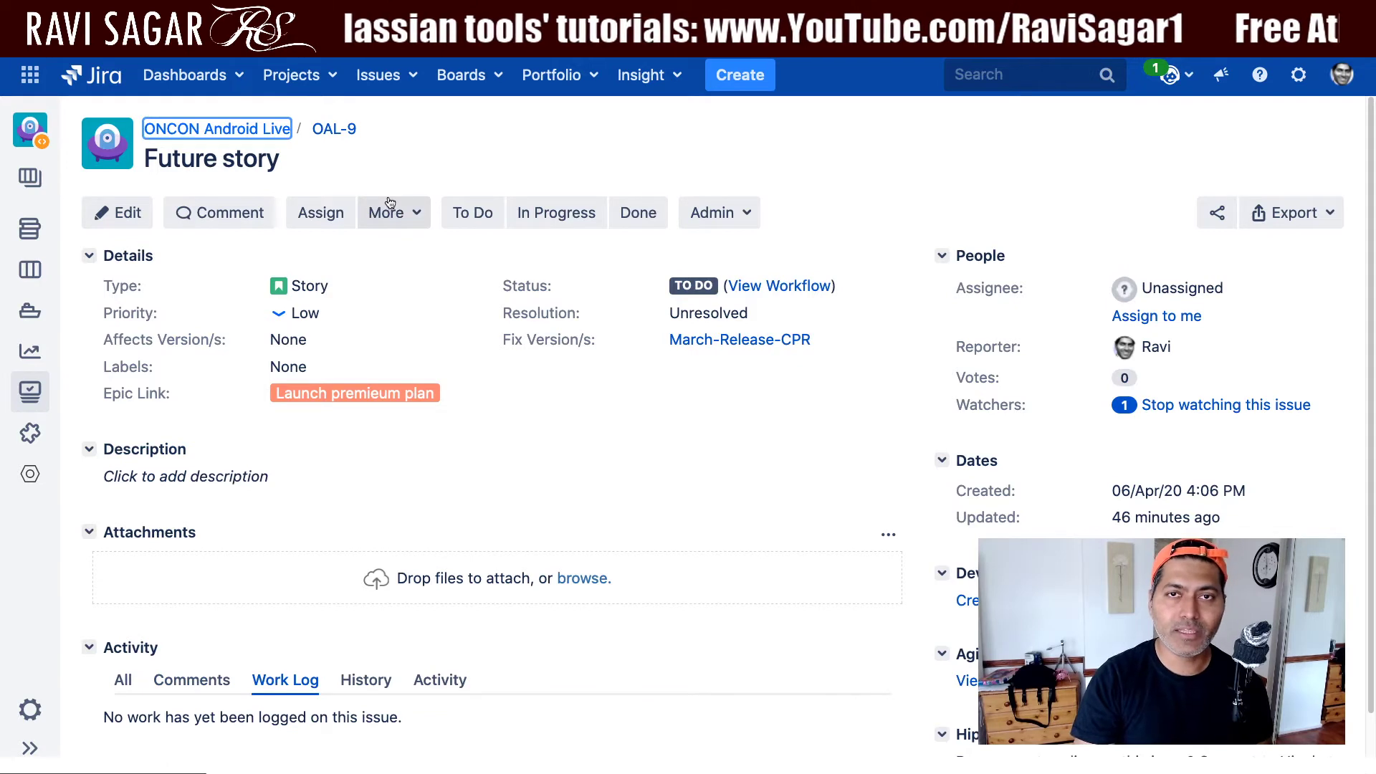
Set OAL-9's Original Estimate to 16h and save the update
{"action": "left_click", "coordinate": [134, 213]}
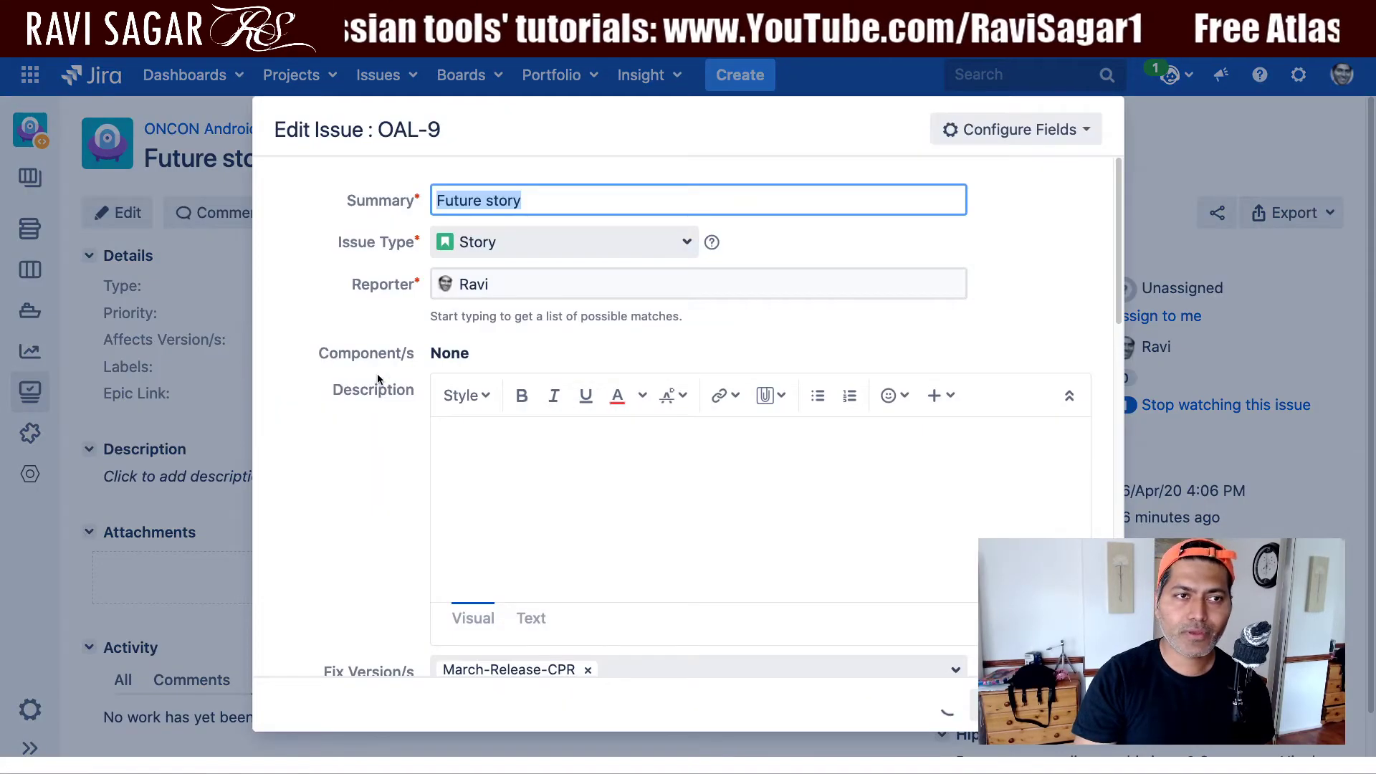
{"action": "scroll", "coordinate": [376, 379], "scroll_direction": "down", "scroll_amount": 10}
{"action": "scroll", "coordinate": [376, 372], "scroll_direction": "down", "scroll_amount": 4}
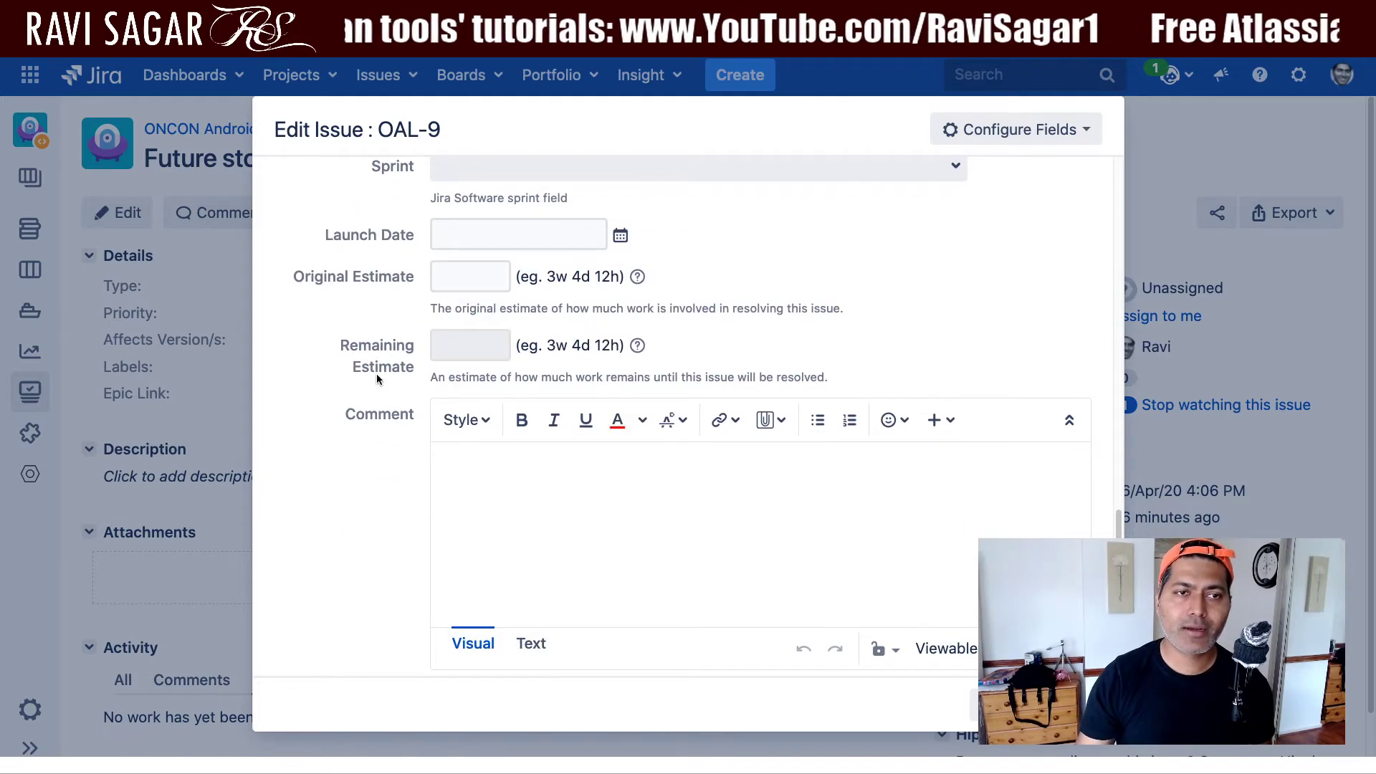
{"action": "left_click", "coordinate": [471, 279]}
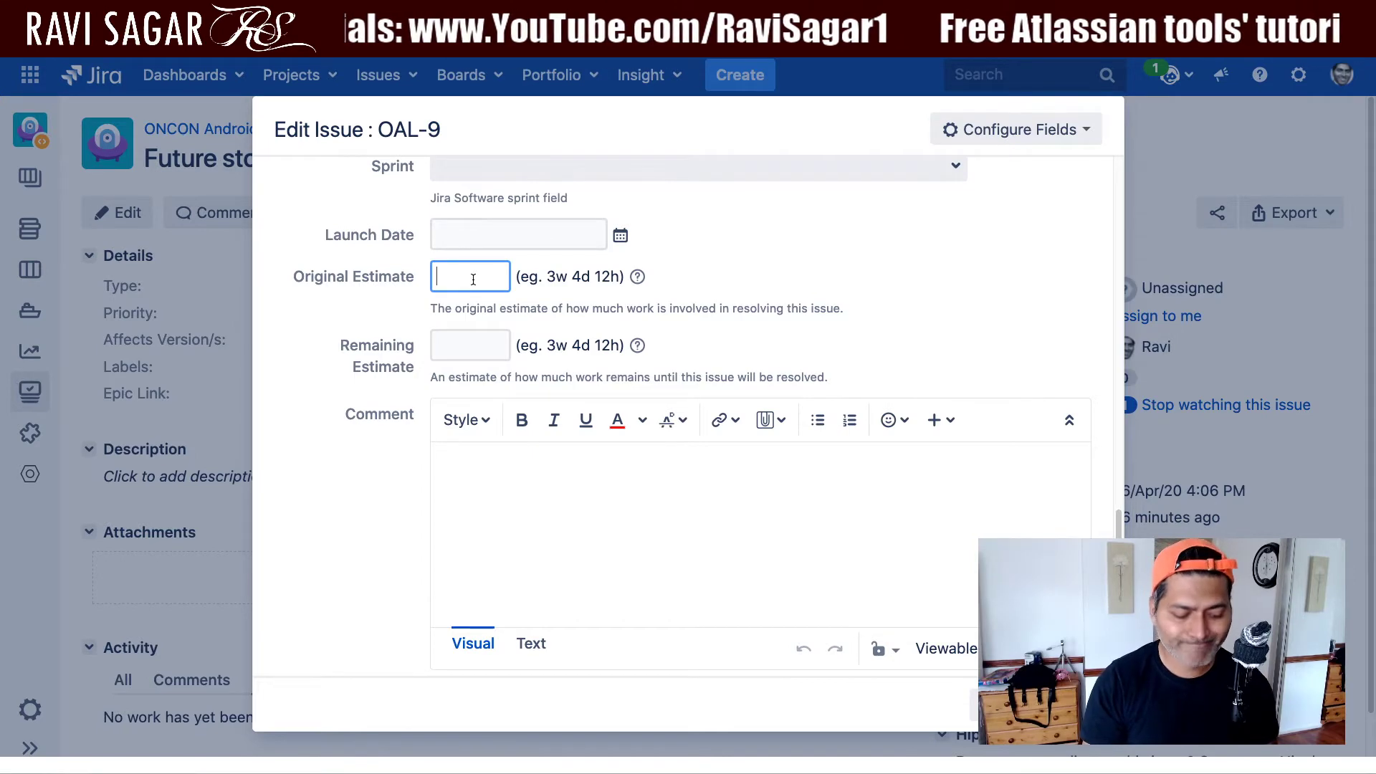
{"action": "type", "text": "16h"}
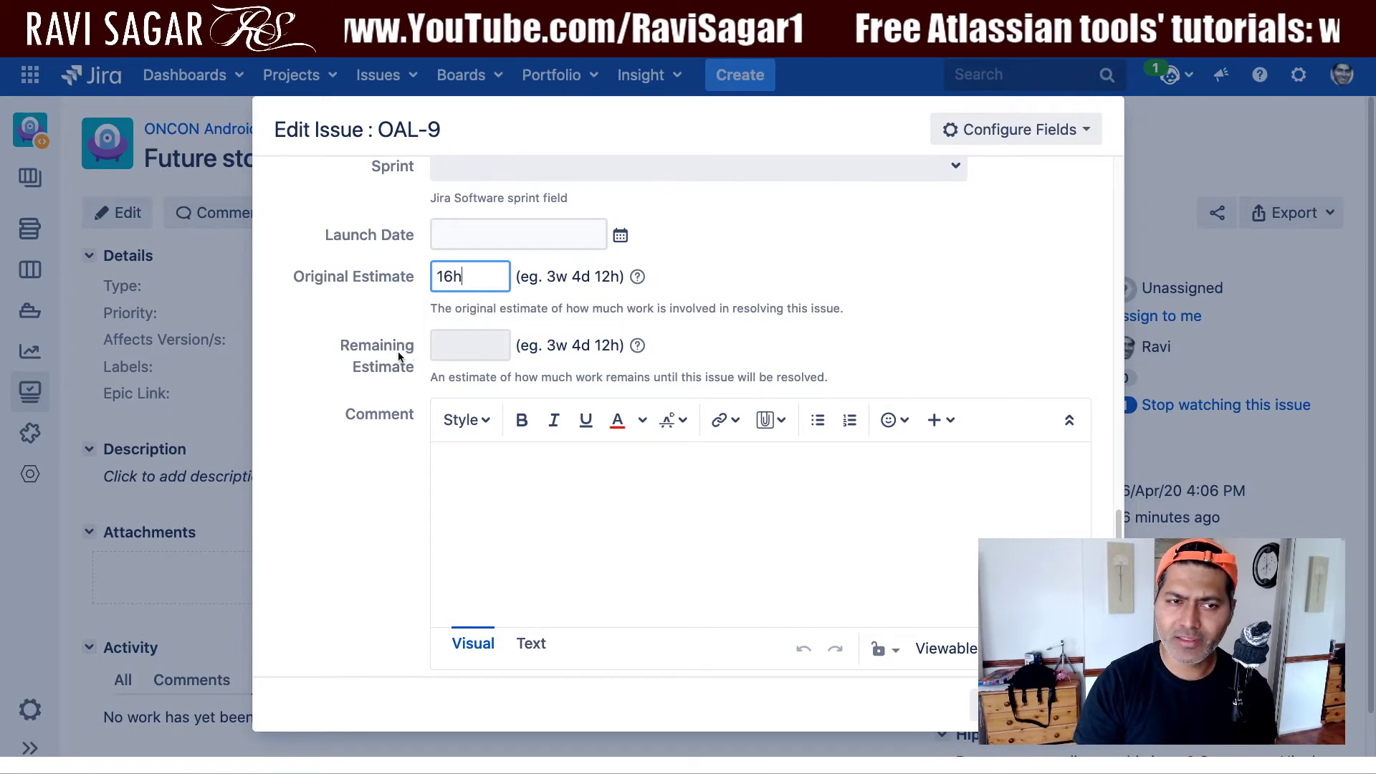
{"action": "left_click", "coordinate": [945, 705]}
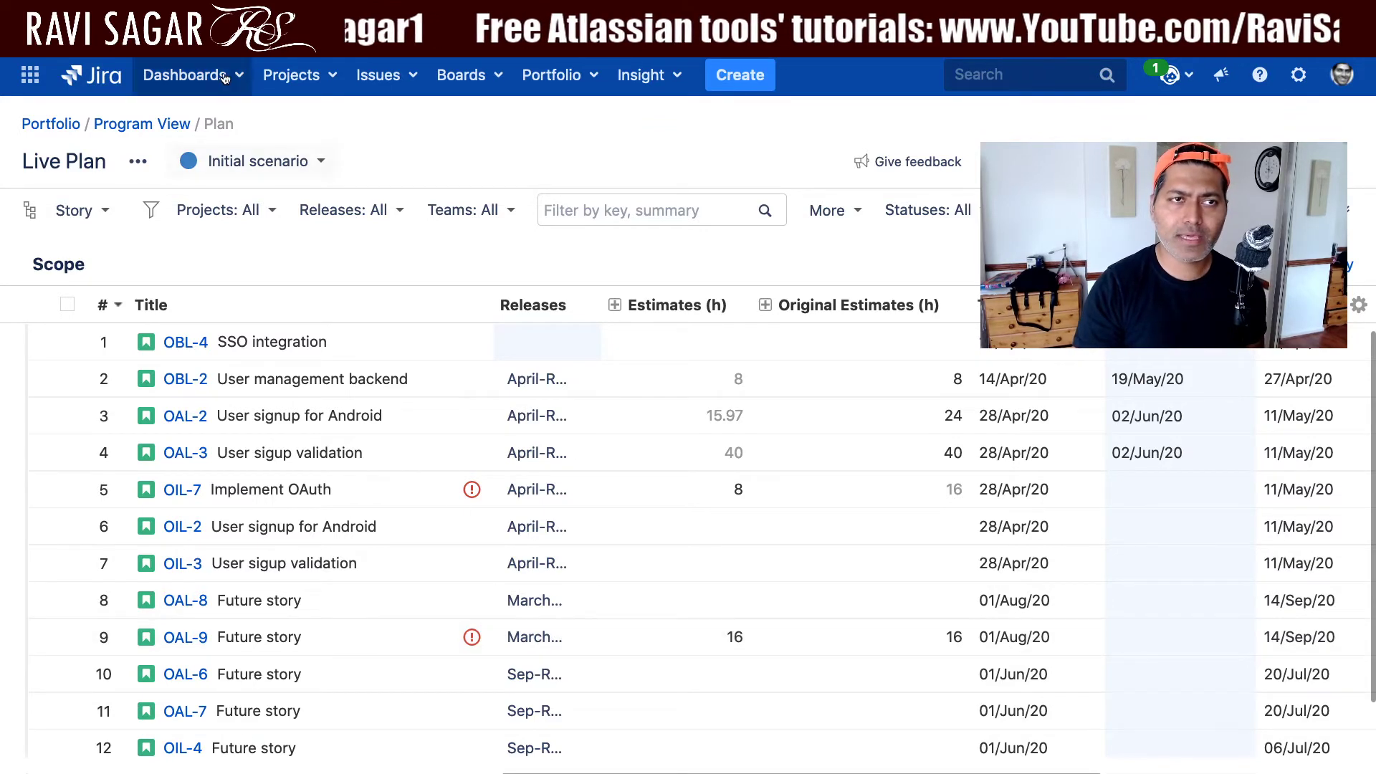
{"action": "key", "text": "ctrl+Tab"}
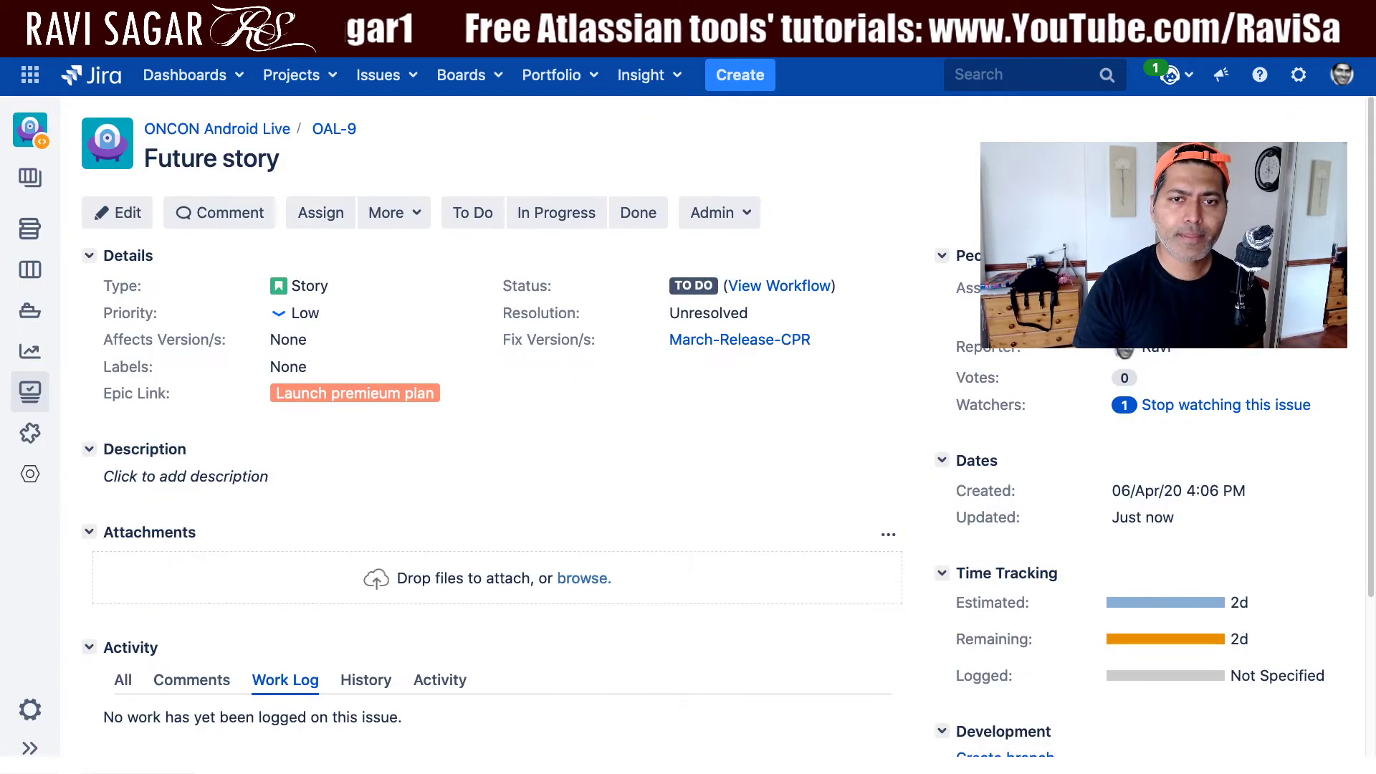
Log 6h of work on OAL-9 and return to the Live Plan
{"action": "left_click", "coordinate": [386, 213]}
{"action": "left_click", "coordinate": [384, 256]}
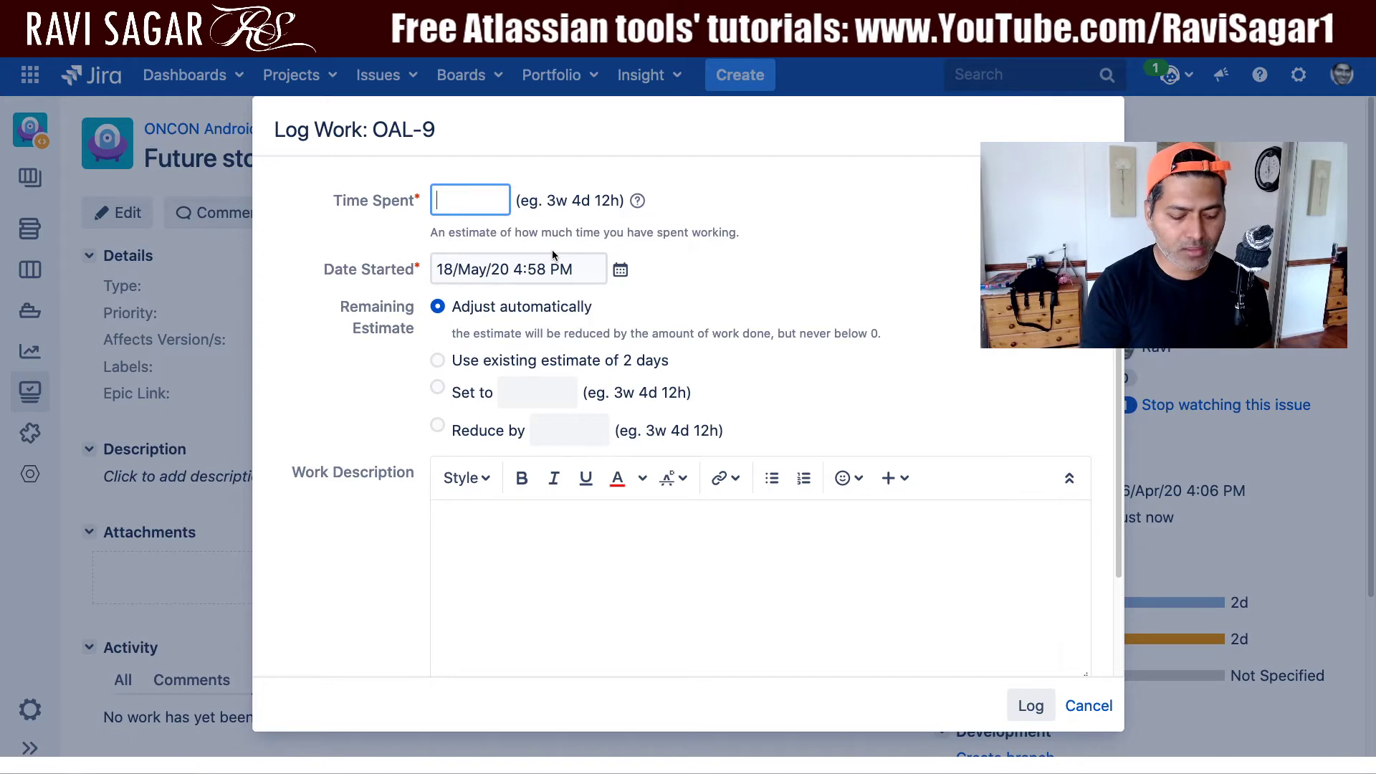
{"action": "type", "text": "6h"}
{"action": "left_click", "coordinate": [1031, 707]}
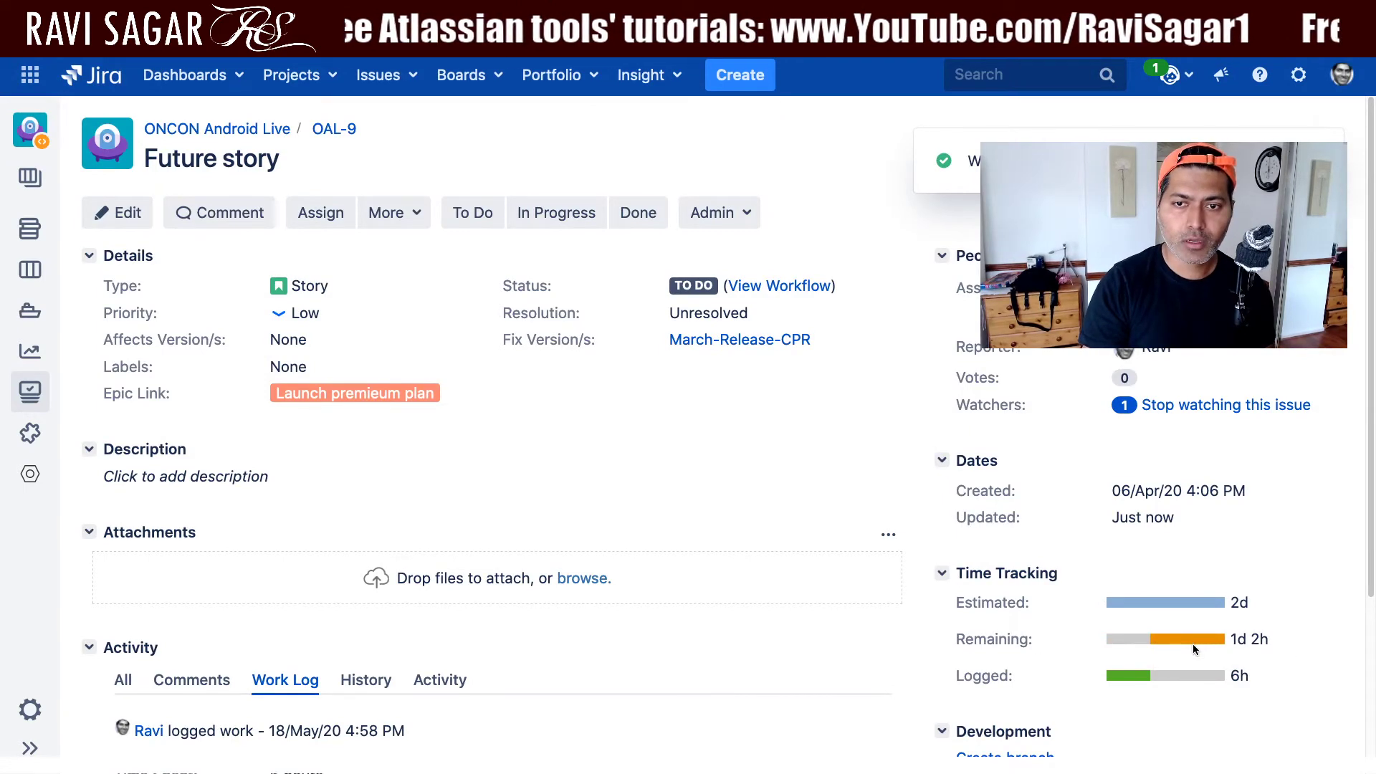
{"action": "key", "text": "super+w"}
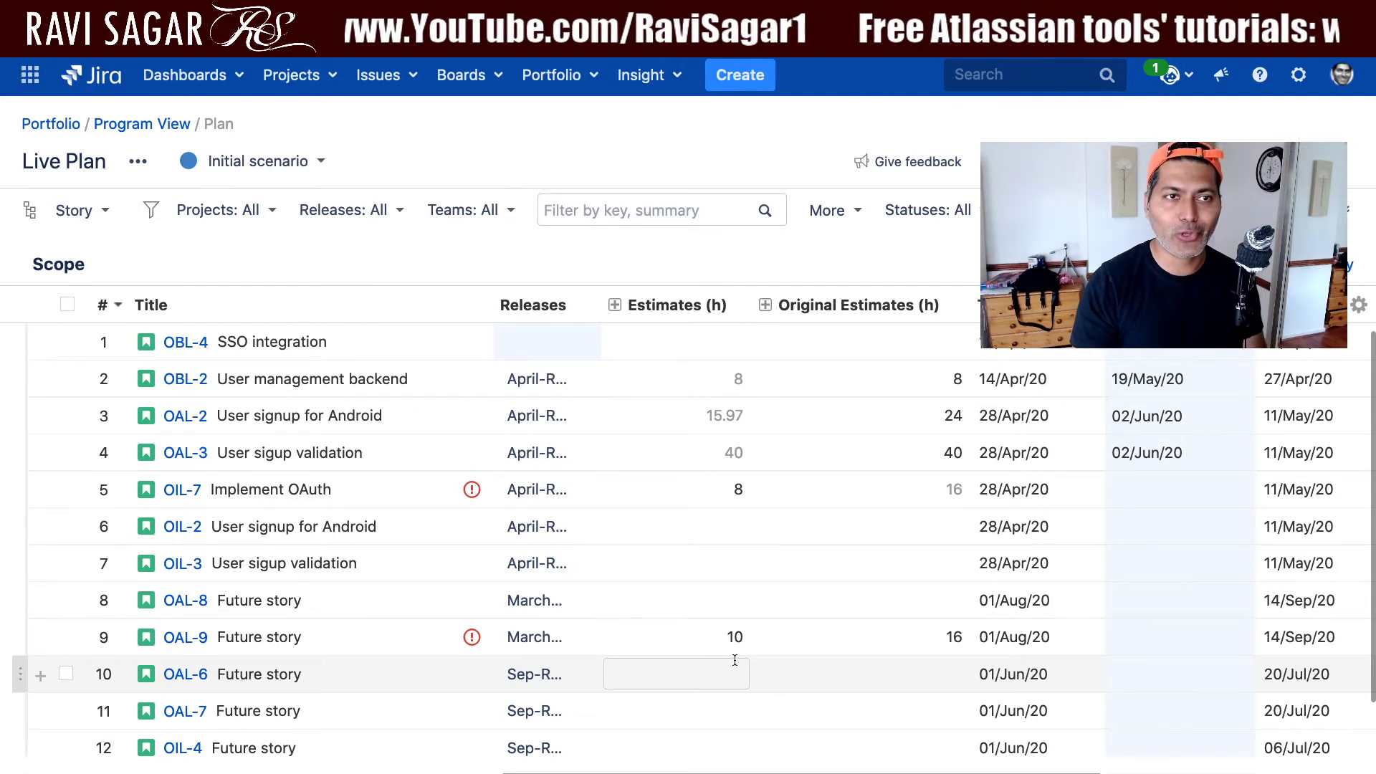
Open the Live Plan's Configure page showing Hours as the planning unit
{"action": "left_click", "coordinate": [137, 161]}
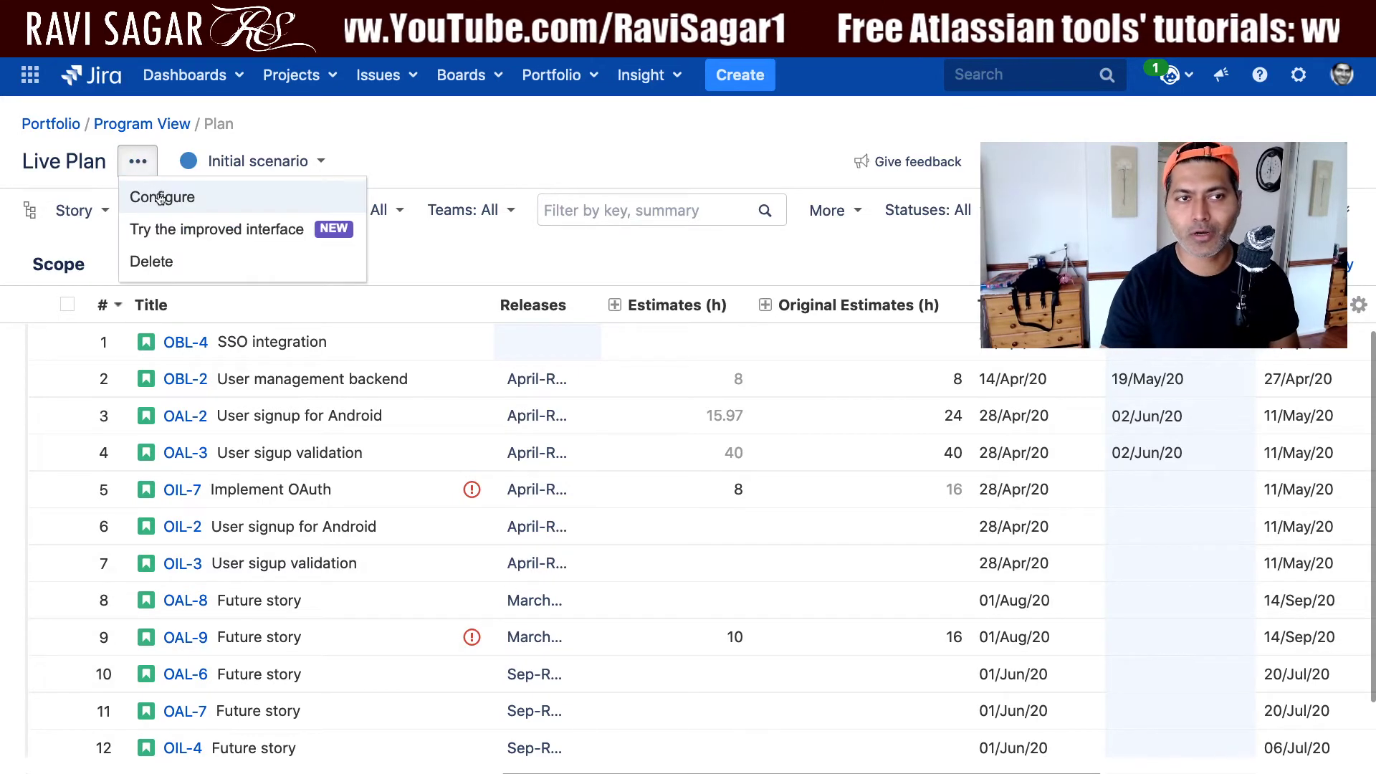
{"action": "left_click", "coordinate": [160, 198]}
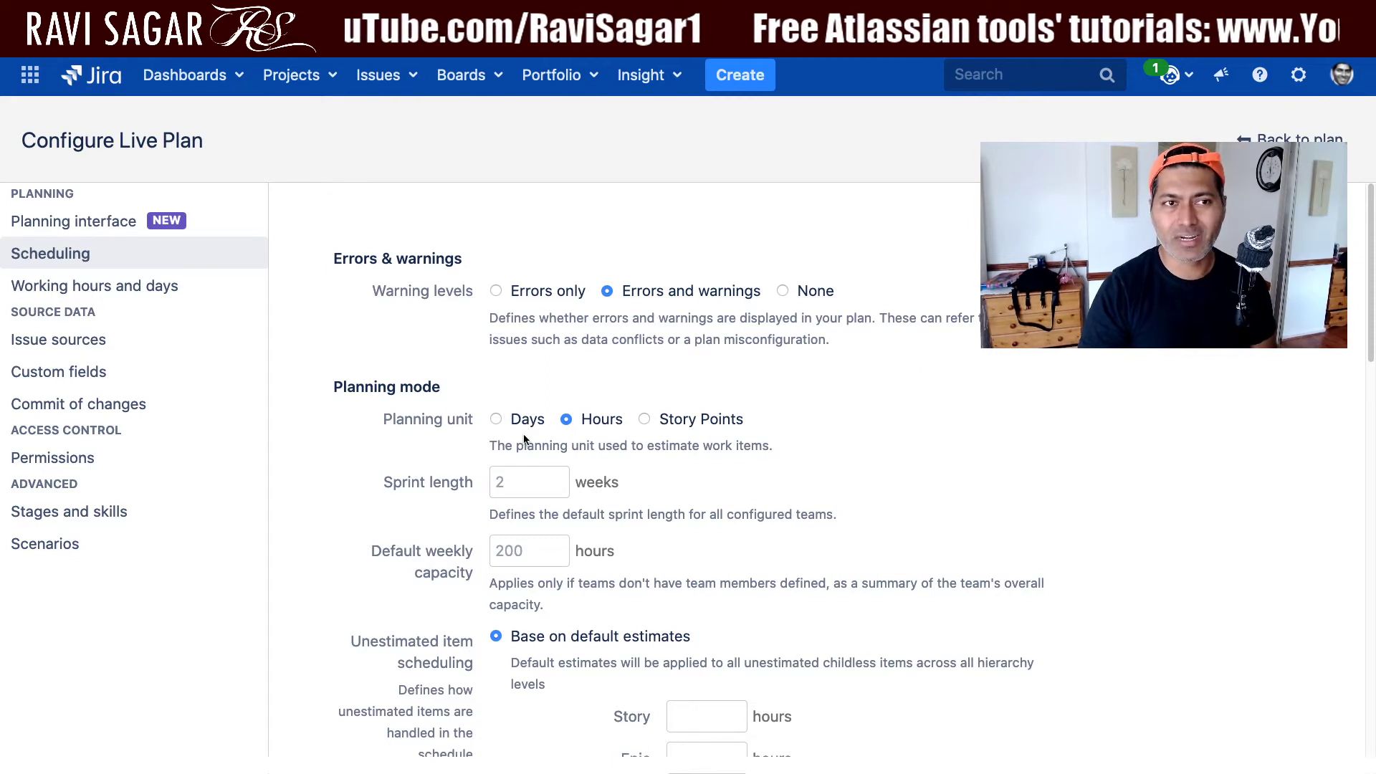
Open the Improved Interface plan from the Portfolio menu's recently viewed list
{"action": "left_click", "coordinate": [594, 78]}
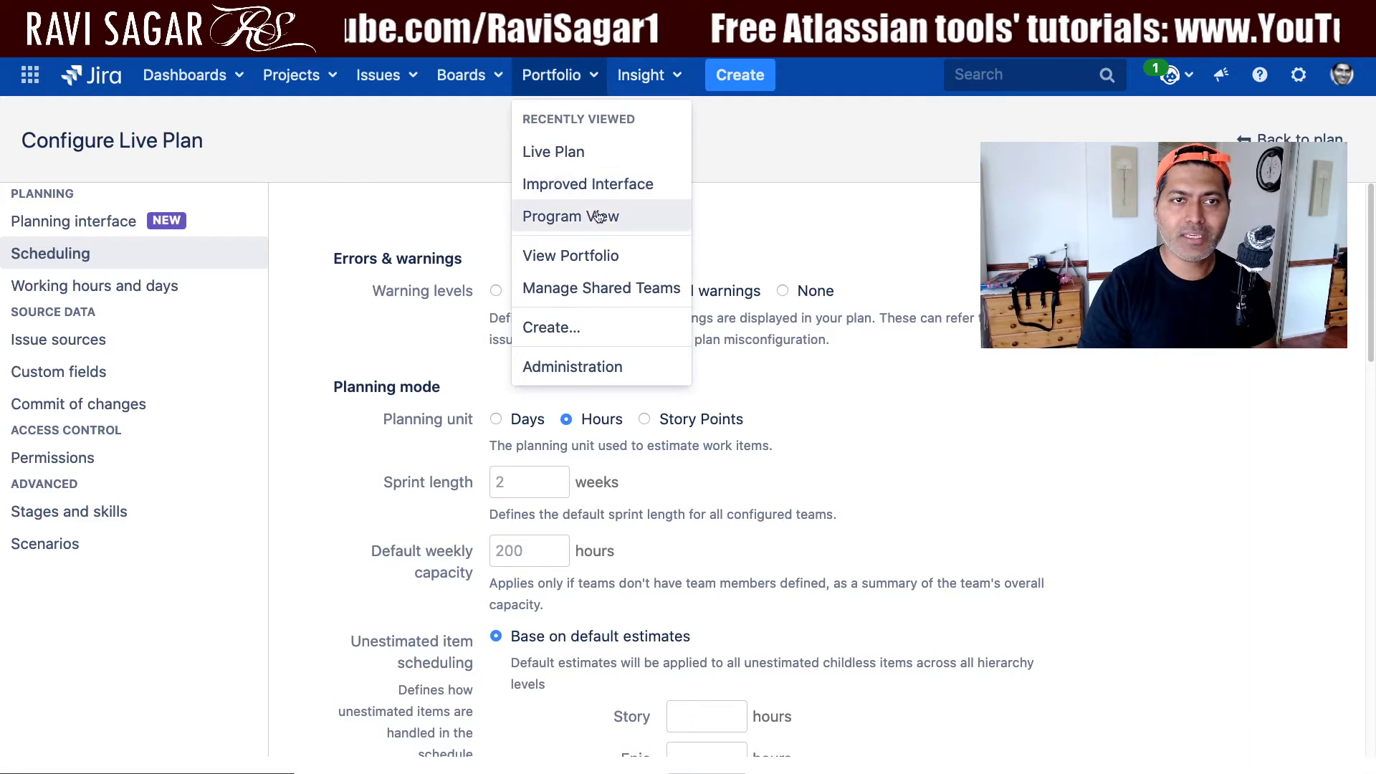
{"action": "left_click", "coordinate": [598, 184]}
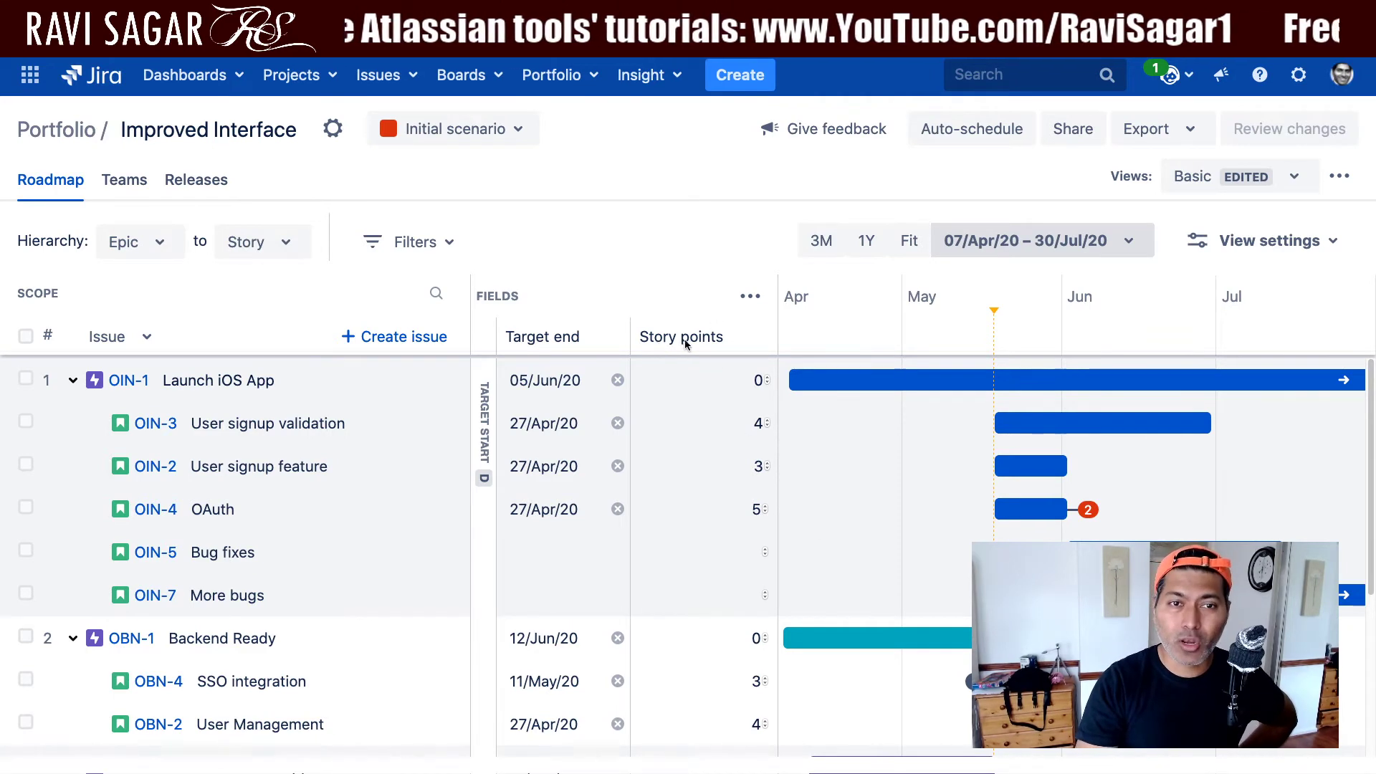
Switch the Improved Interface plan's estimation from story points to Hours and return to its roadmap
{"action": "left_click", "coordinate": [333, 128]}
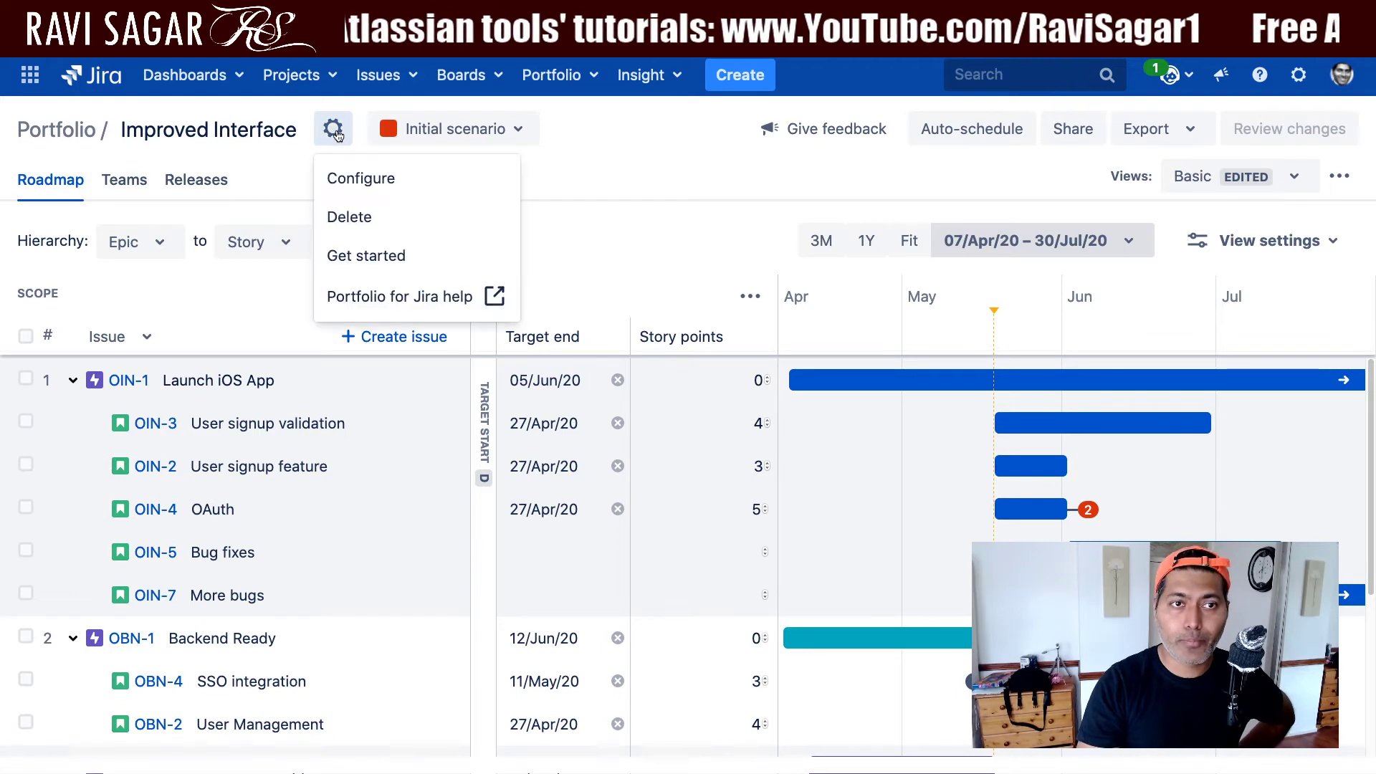
{"action": "left_click", "coordinate": [359, 177]}
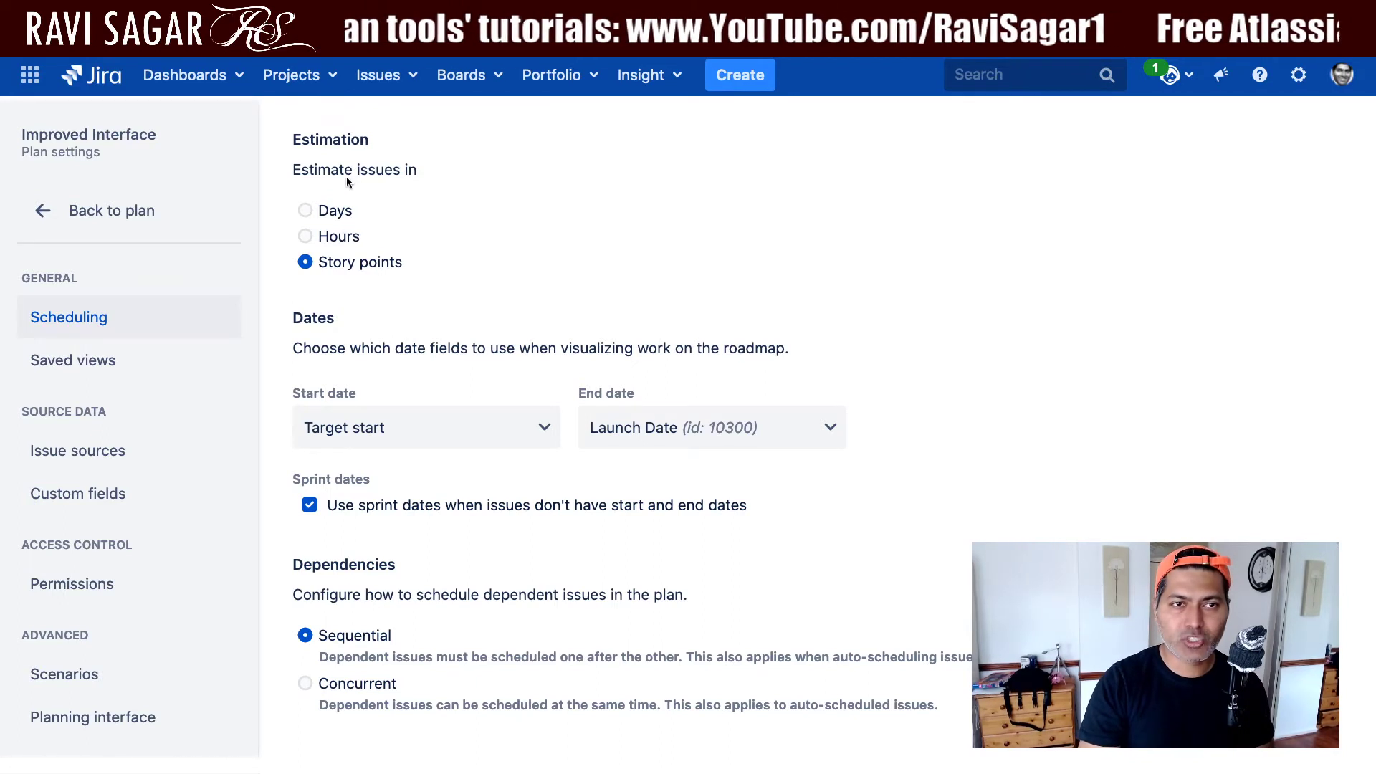
{"action": "left_click", "coordinate": [305, 236]}
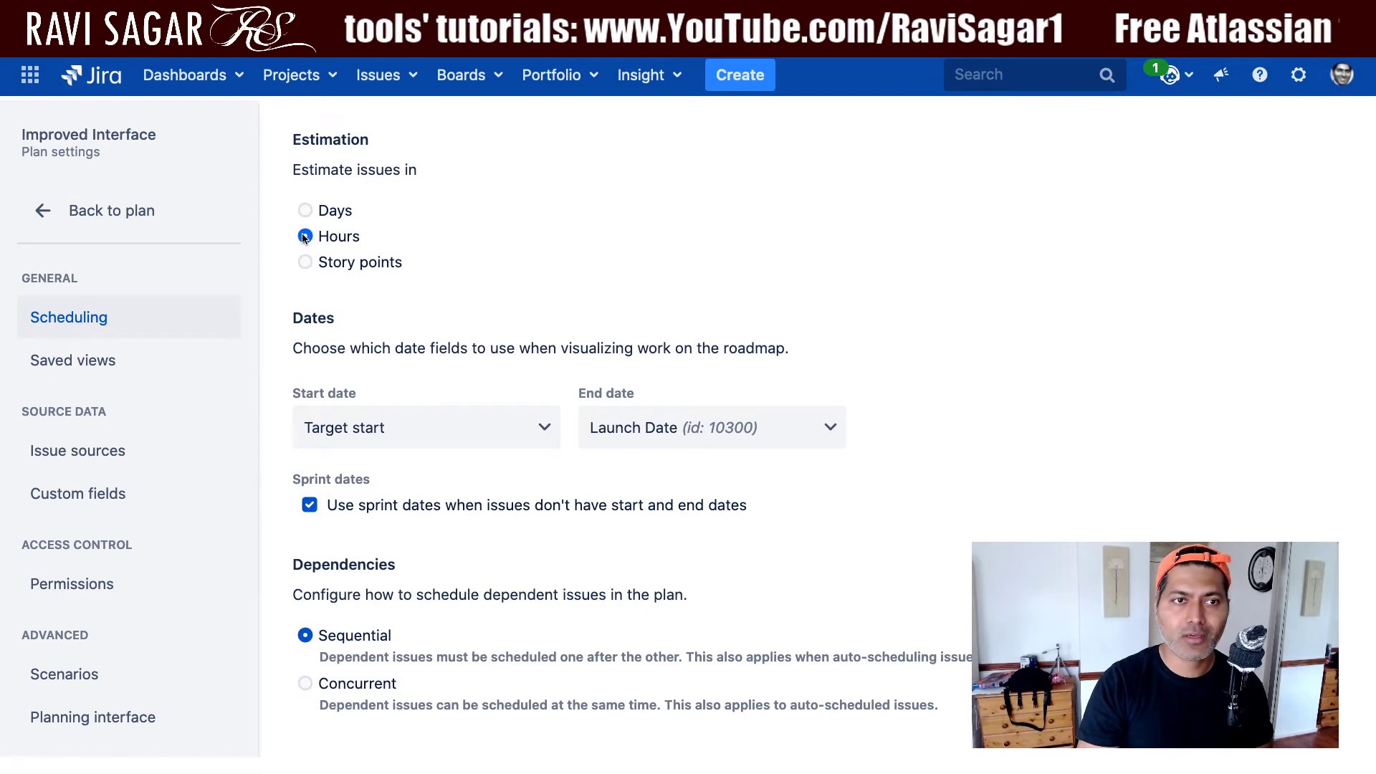
{"action": "left_click", "coordinate": [85, 215]}
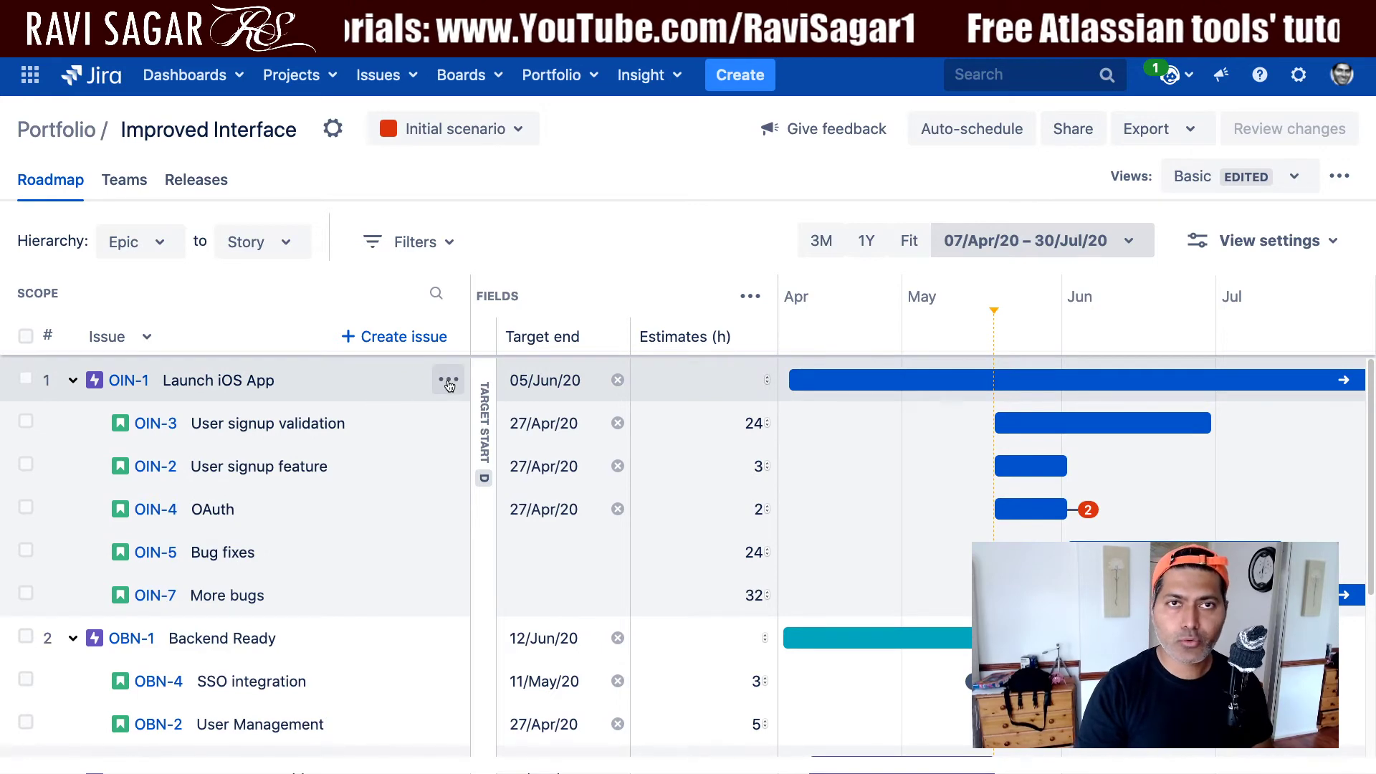
Create a Story named 'Urgent fixes' under the Launch iOS App epic (OIN-1)
{"action": "left_click", "coordinate": [448, 384]}
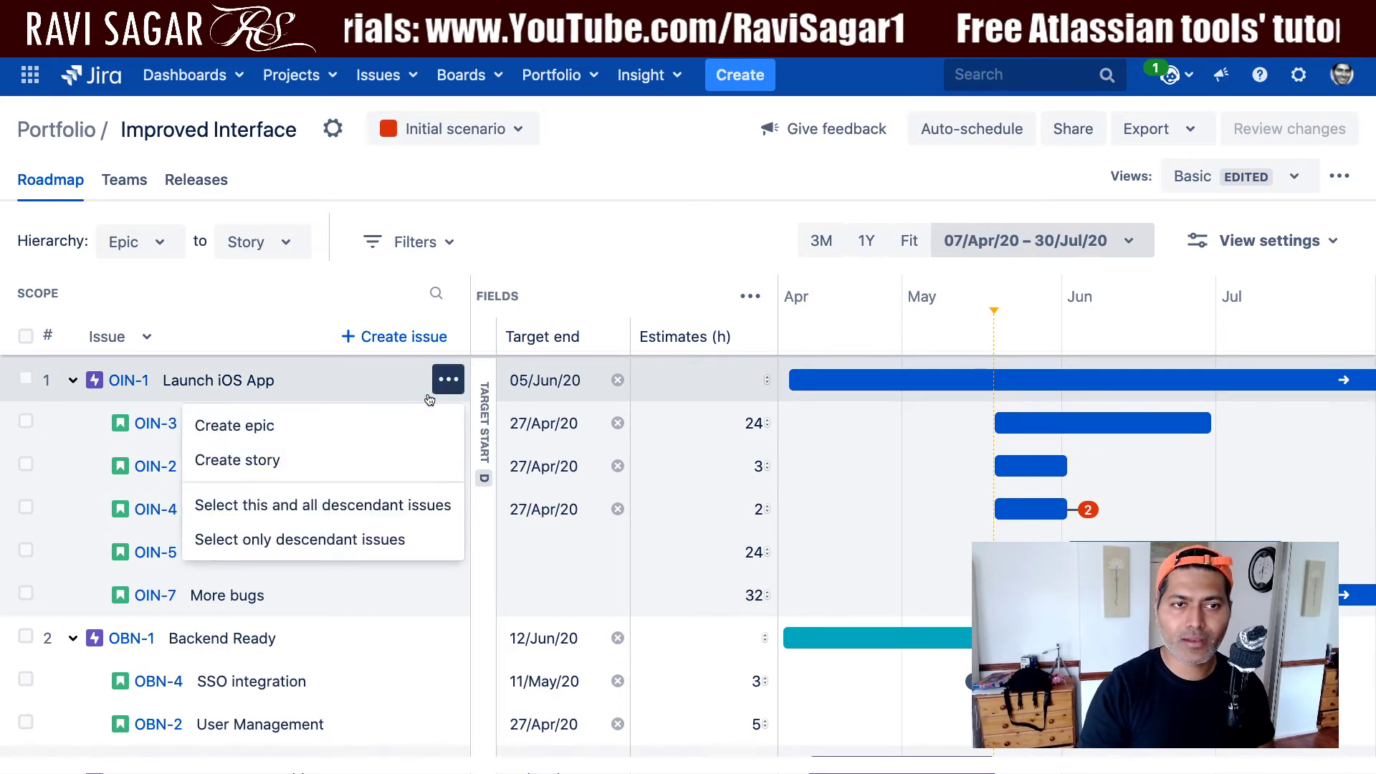
{"action": "left_click", "coordinate": [302, 463]}
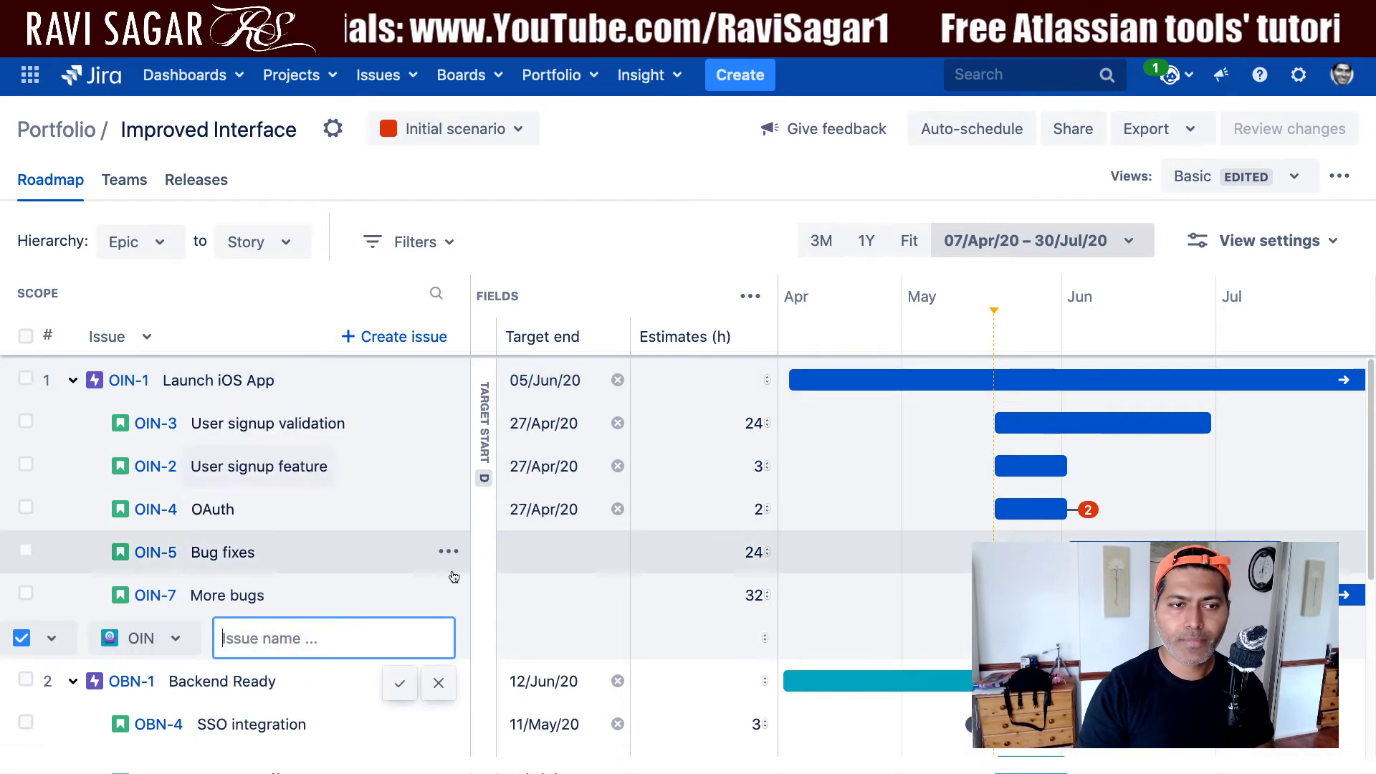
{"action": "left_click", "coordinate": [48, 630]}
{"action": "left_click", "coordinate": [32, 589]}
{"action": "left_click", "coordinate": [309, 640]}
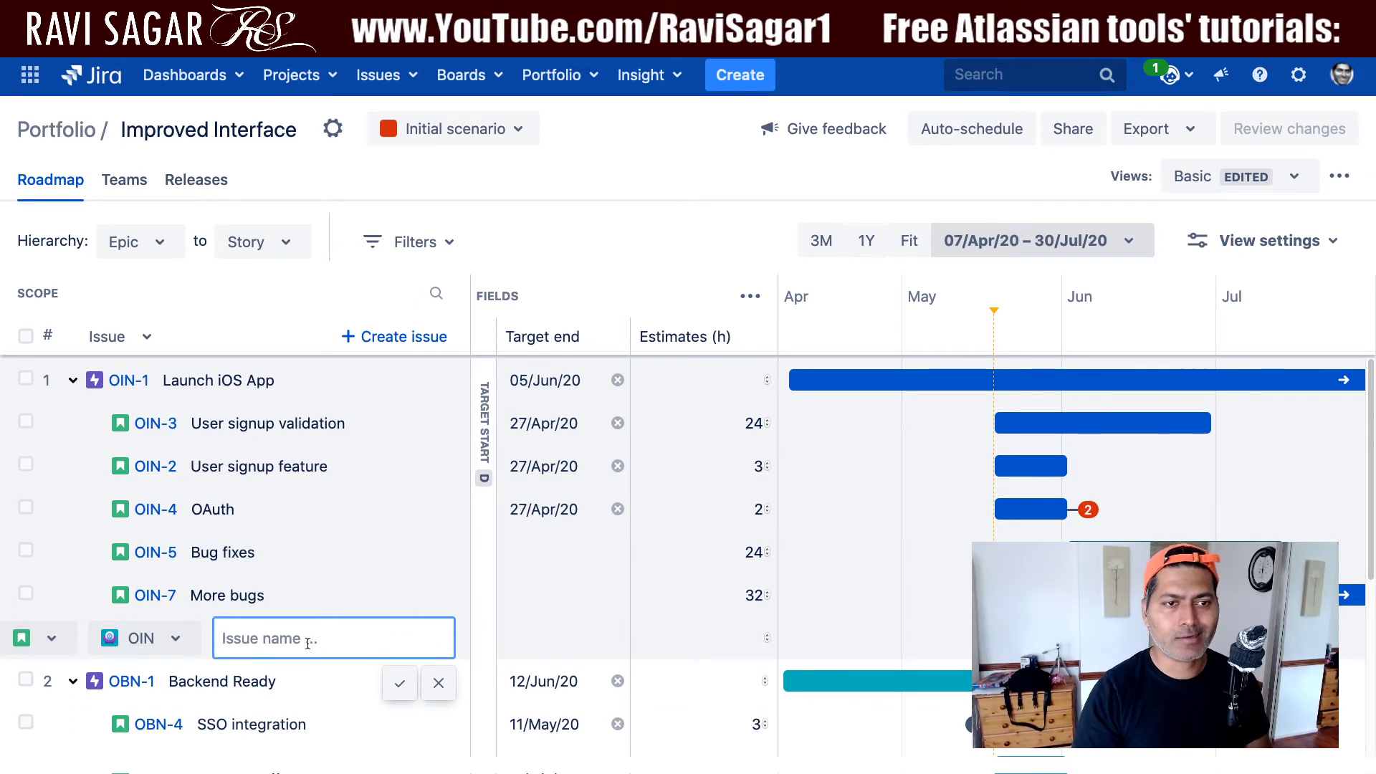
{"action": "type", "text": "Urgent"}
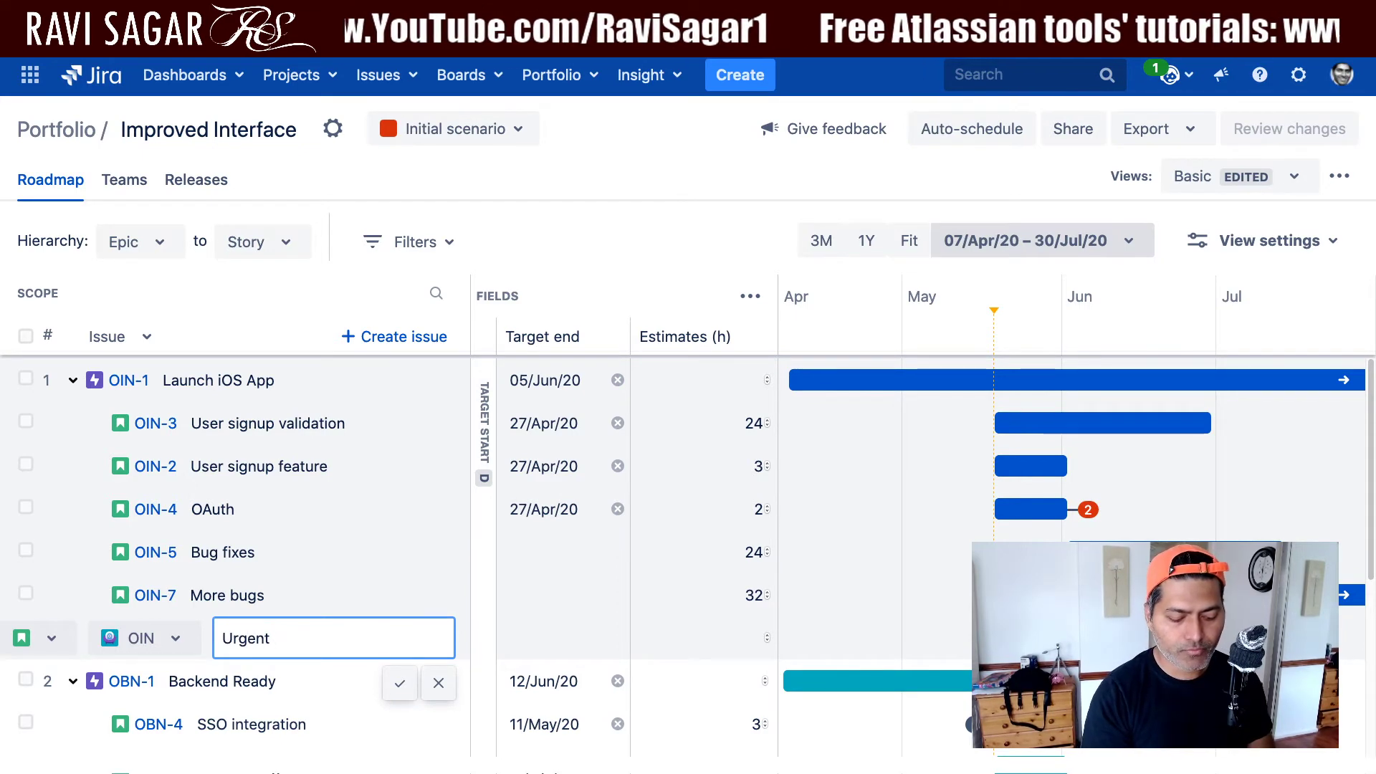
{"action": "type", "text": " fixes"}
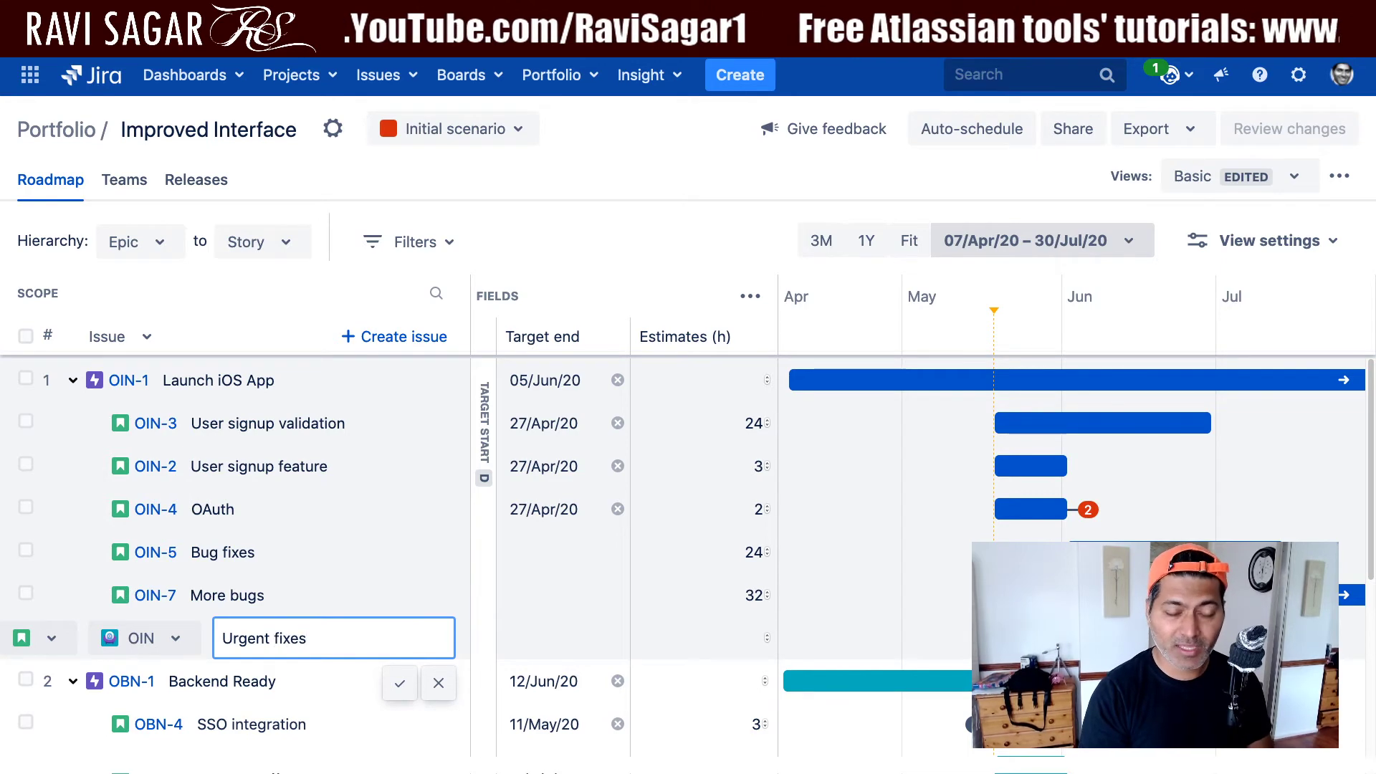
{"action": "left_click", "coordinate": [399, 683]}
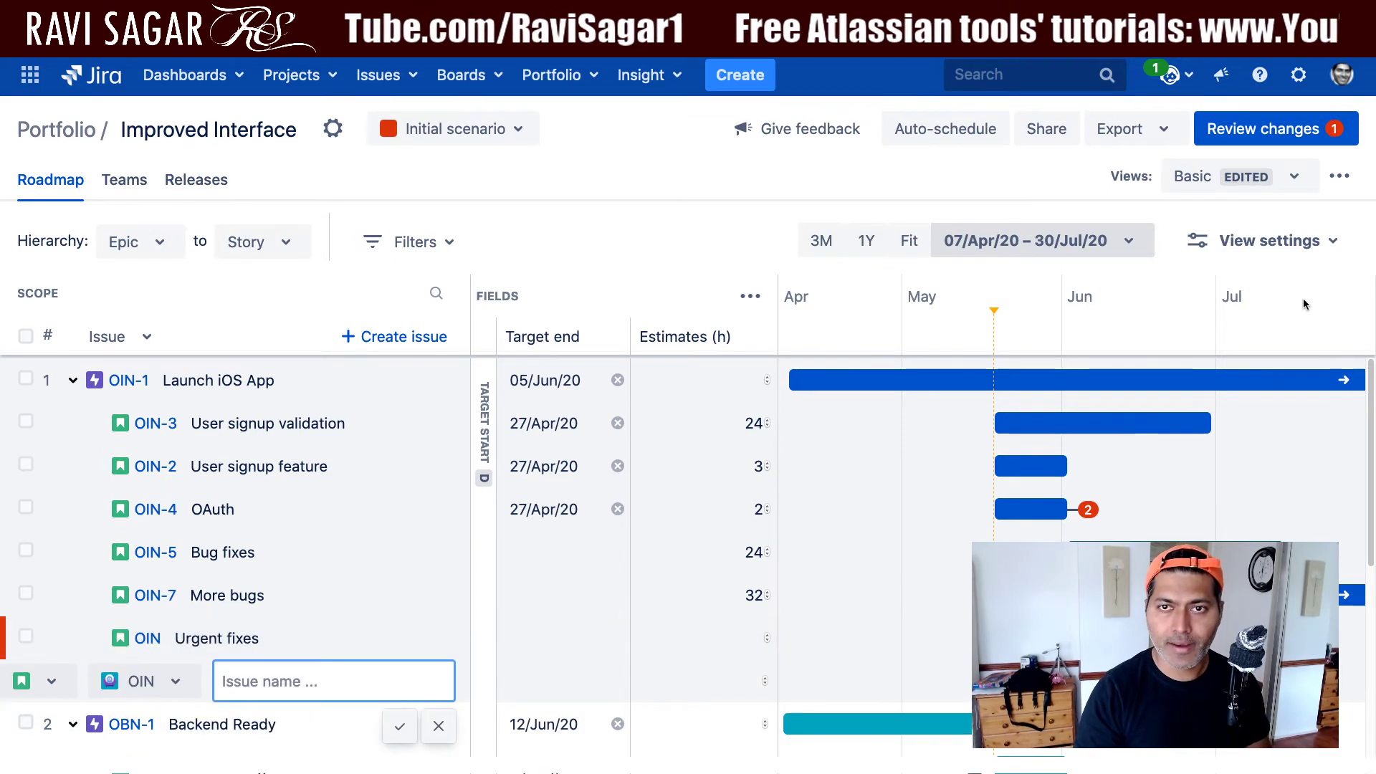
Save the pending plan changes to Jira and dismiss the confirmation
{"action": "left_click", "coordinate": [1259, 126]}
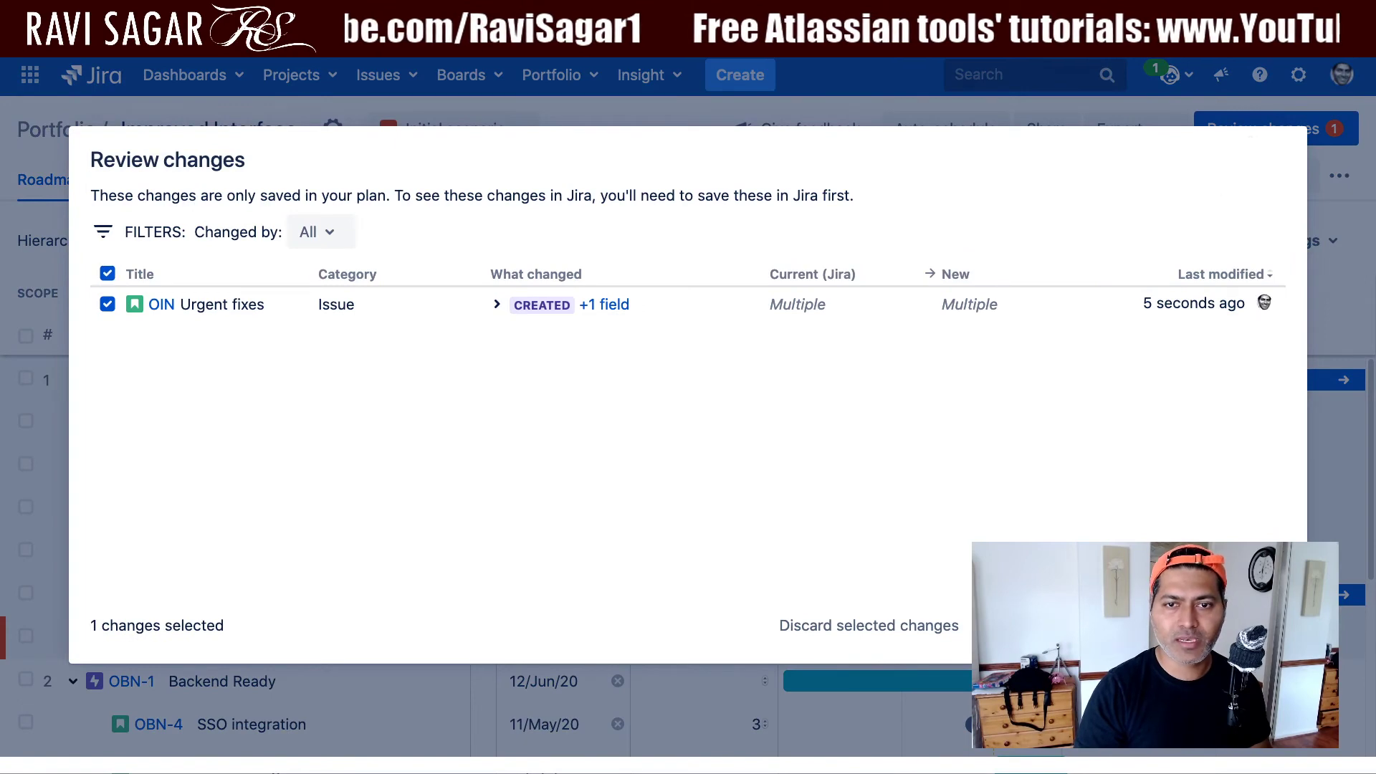
{"action": "left_click", "coordinate": [1068, 625]}
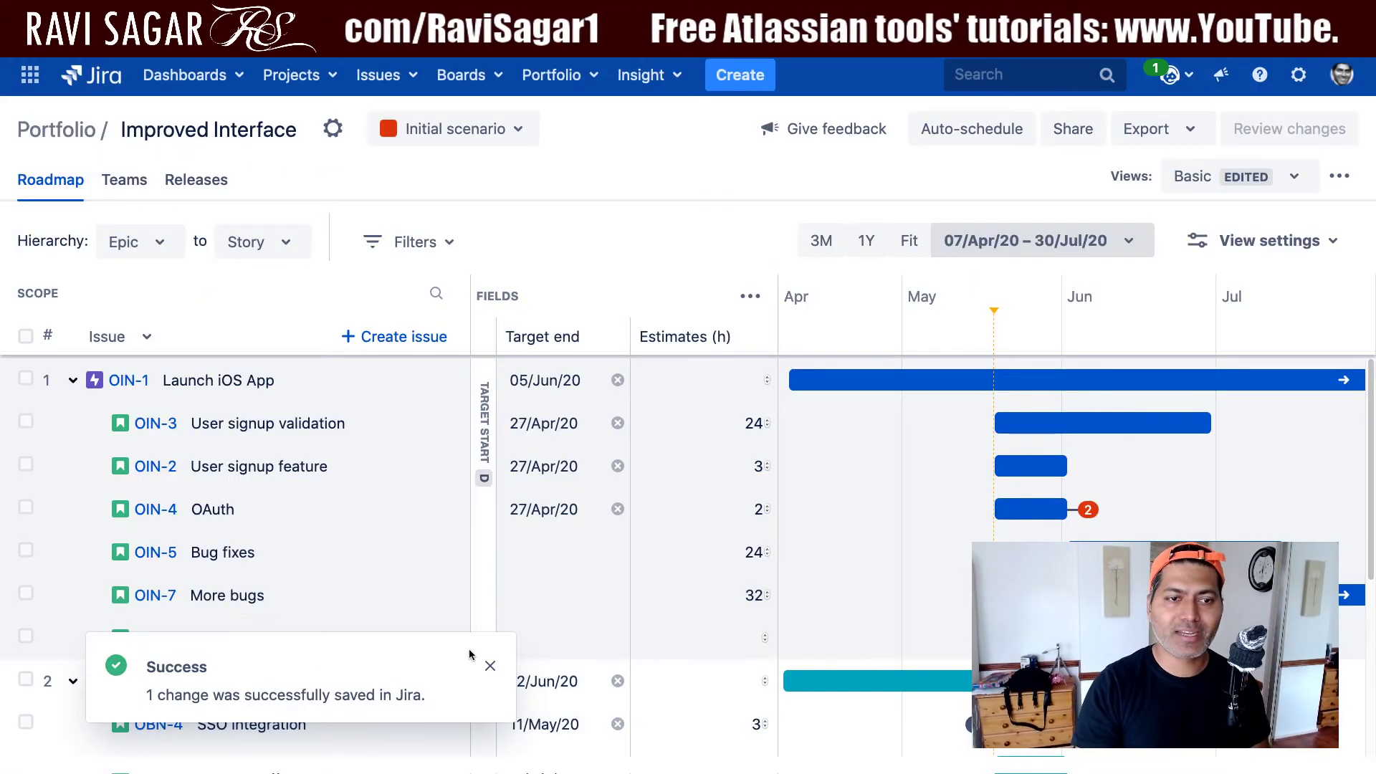
{"action": "left_click", "coordinate": [492, 667]}
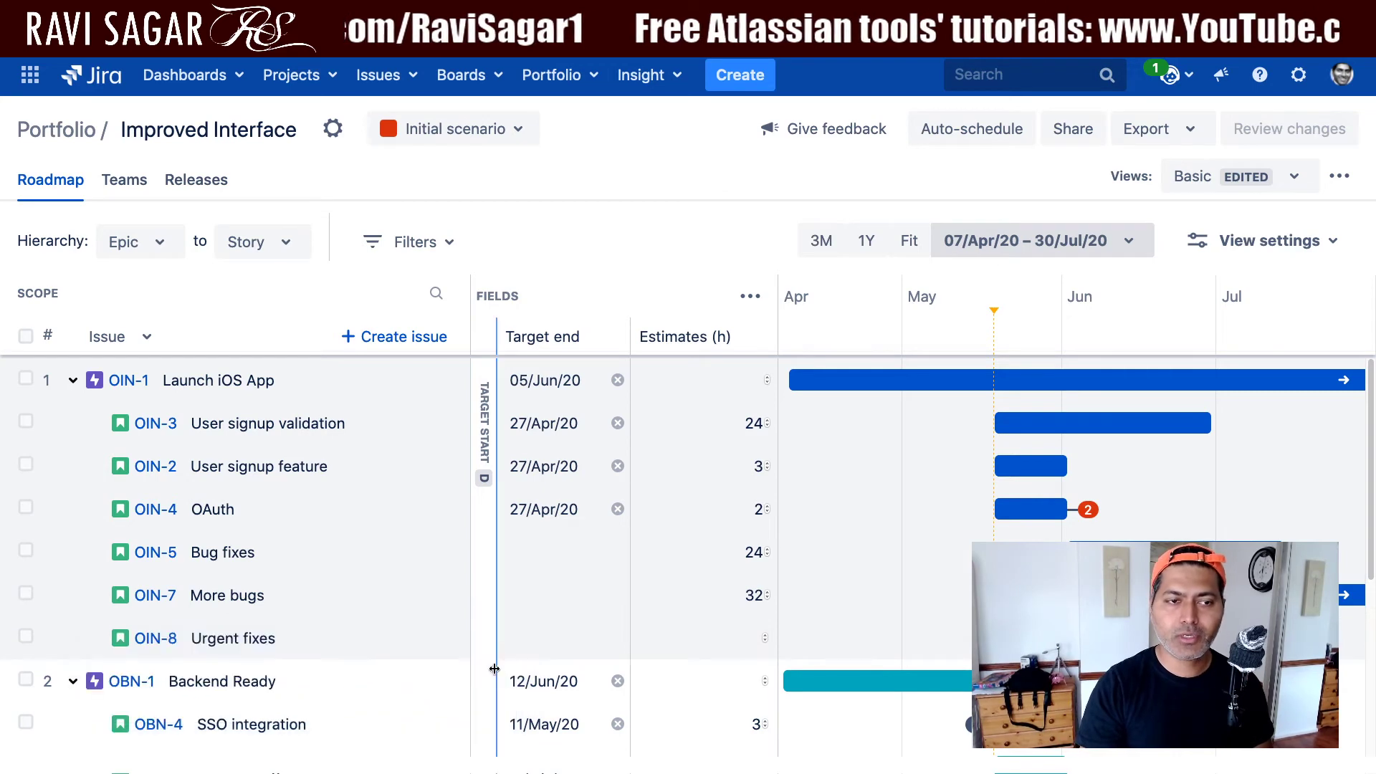
Edit OIN-8 Urgent fixes and set its Original Estimate to 16h
{"action": "left_click", "coordinate": [144, 640]}
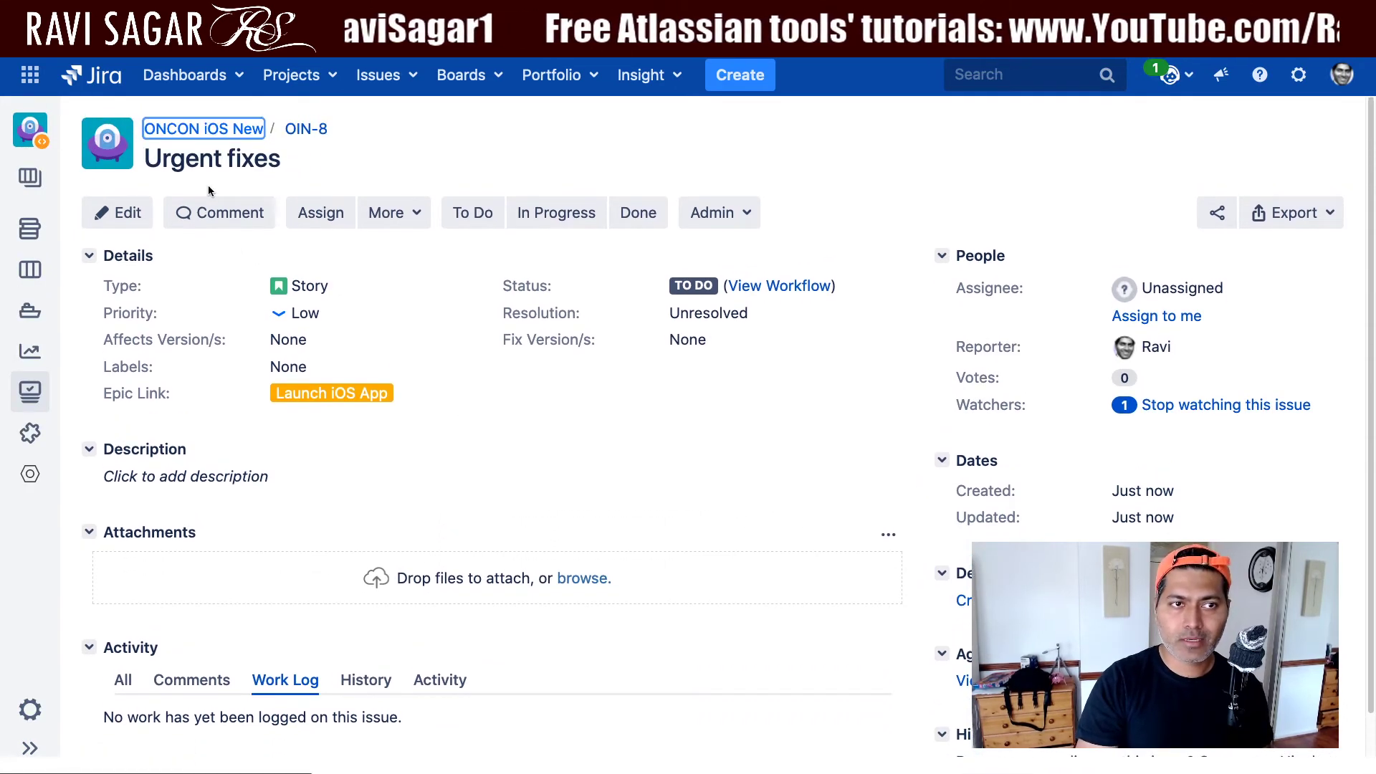
{"action": "left_click", "coordinate": [122, 215]}
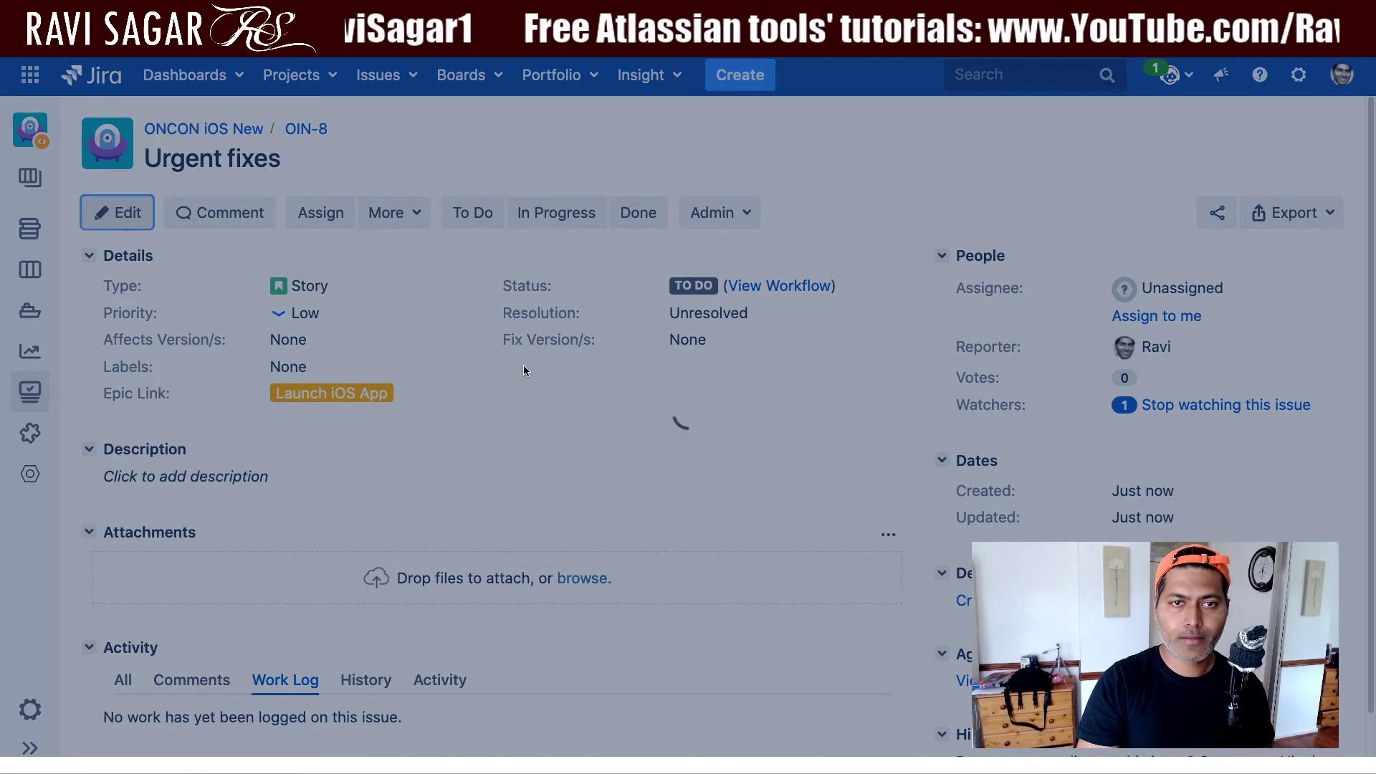
{"action": "scroll", "coordinate": [415, 382], "scroll_direction": "down", "scroll_amount": 8}
{"action": "scroll", "coordinate": [415, 383], "scroll_direction": "down", "scroll_amount": 3}
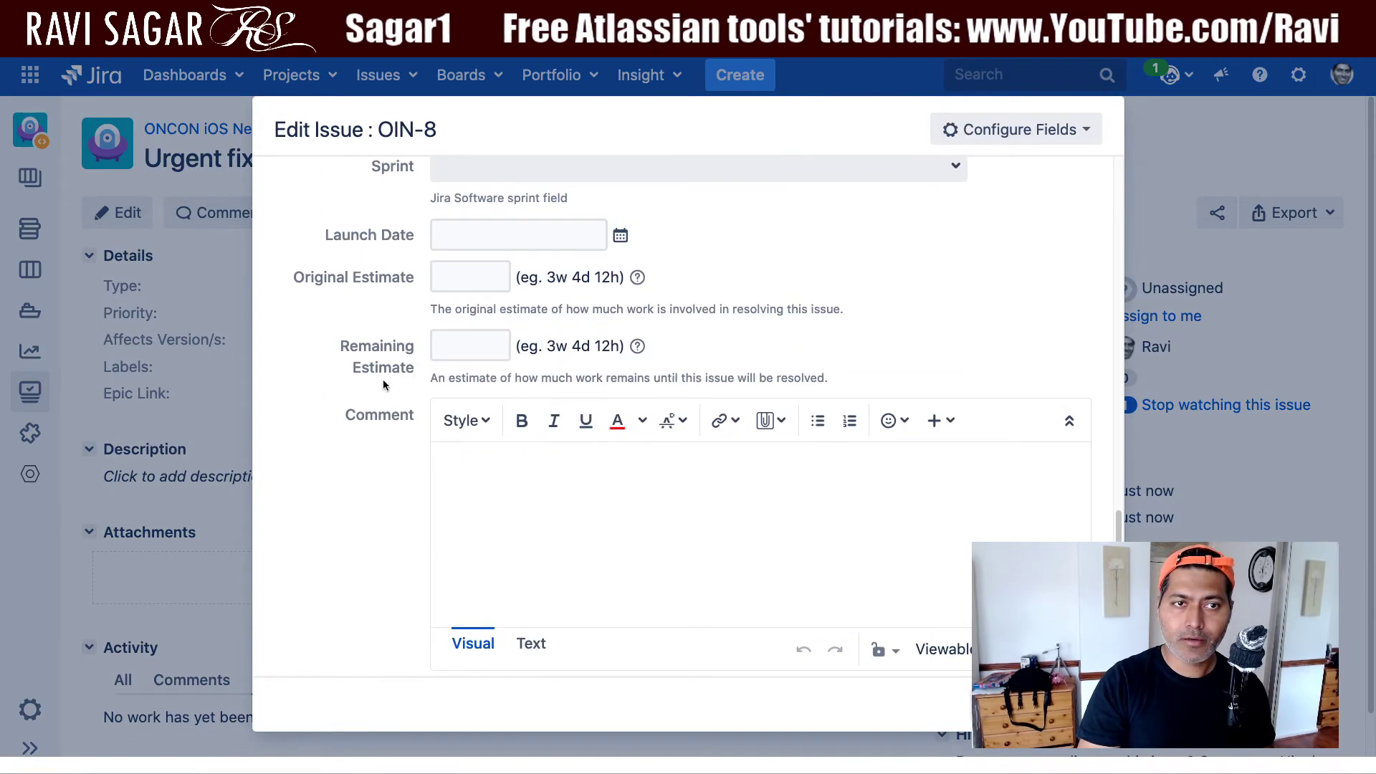
{"action": "left_click", "coordinate": [467, 279]}
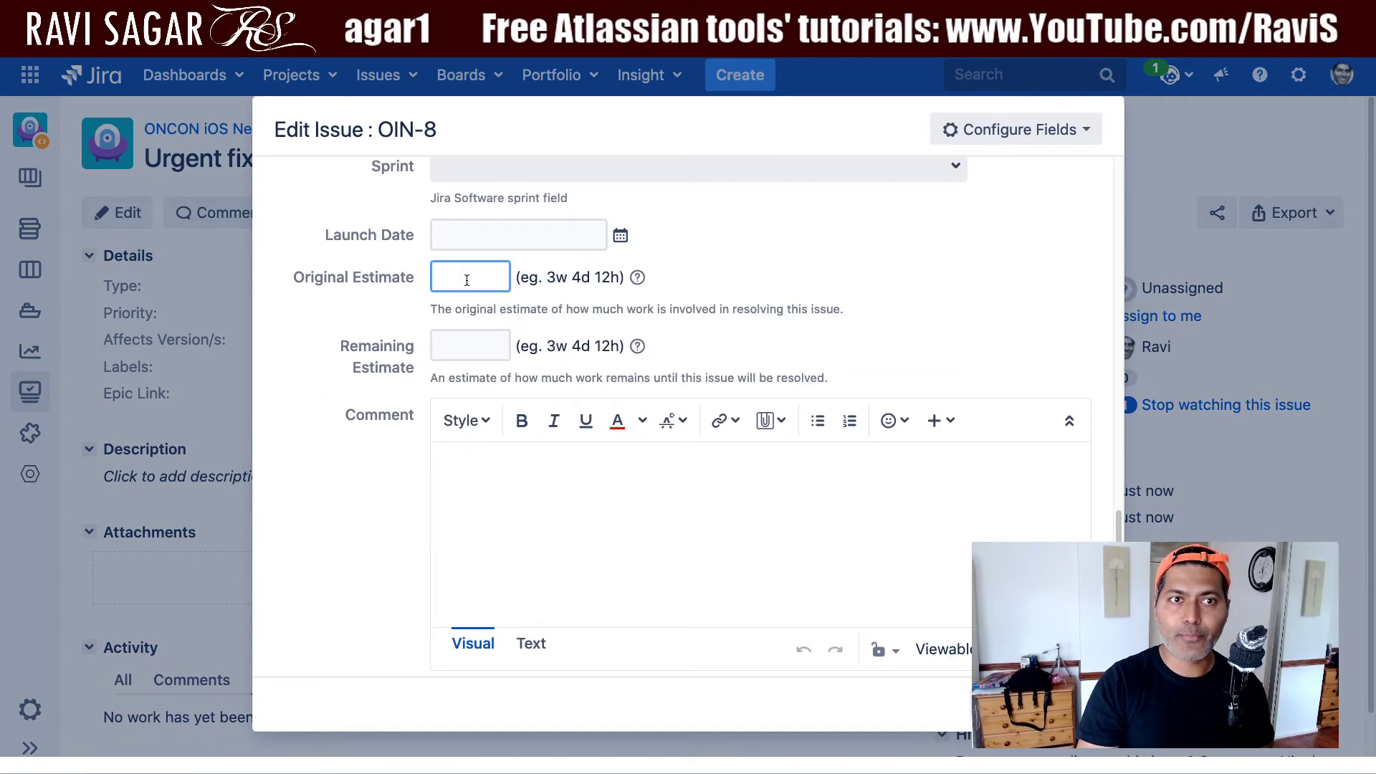
{"action": "type", "text": "1"}
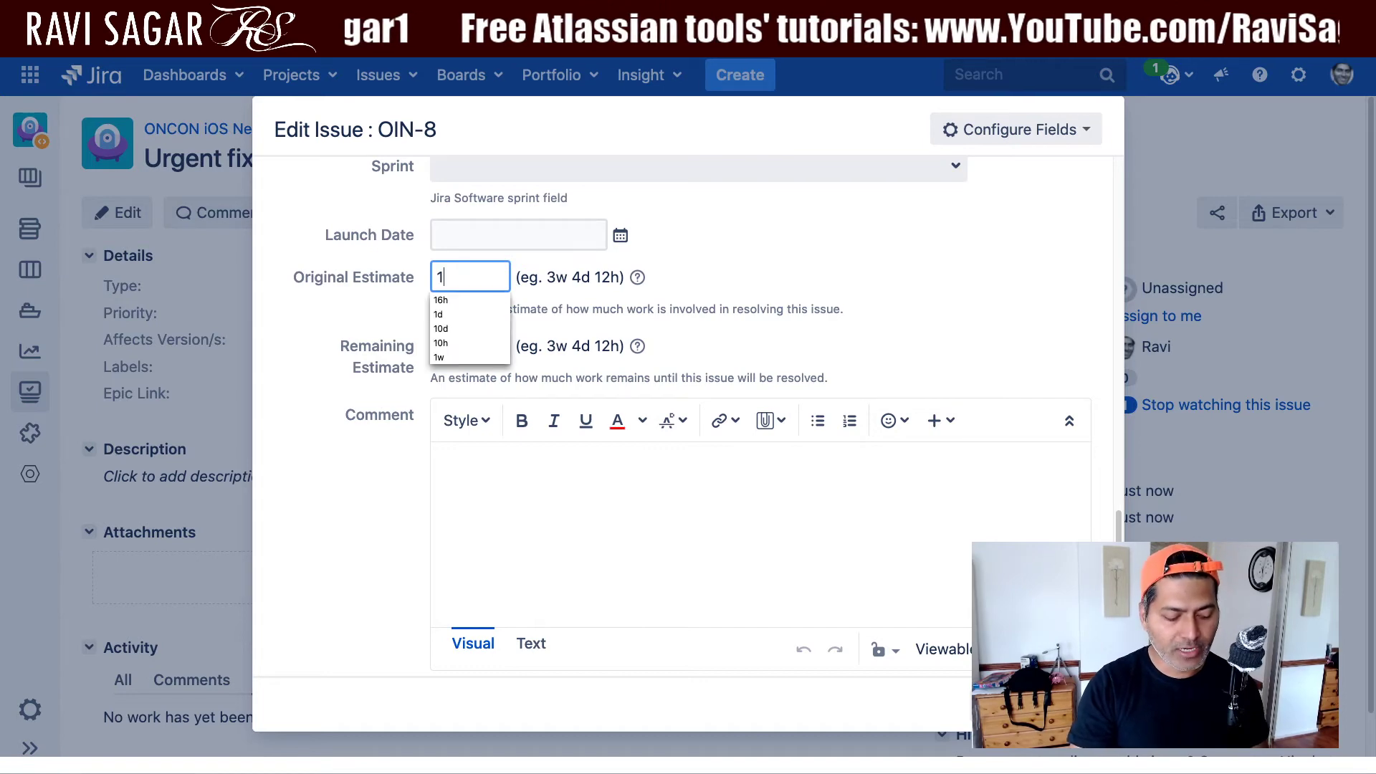
{"action": "type", "text": "6h"}
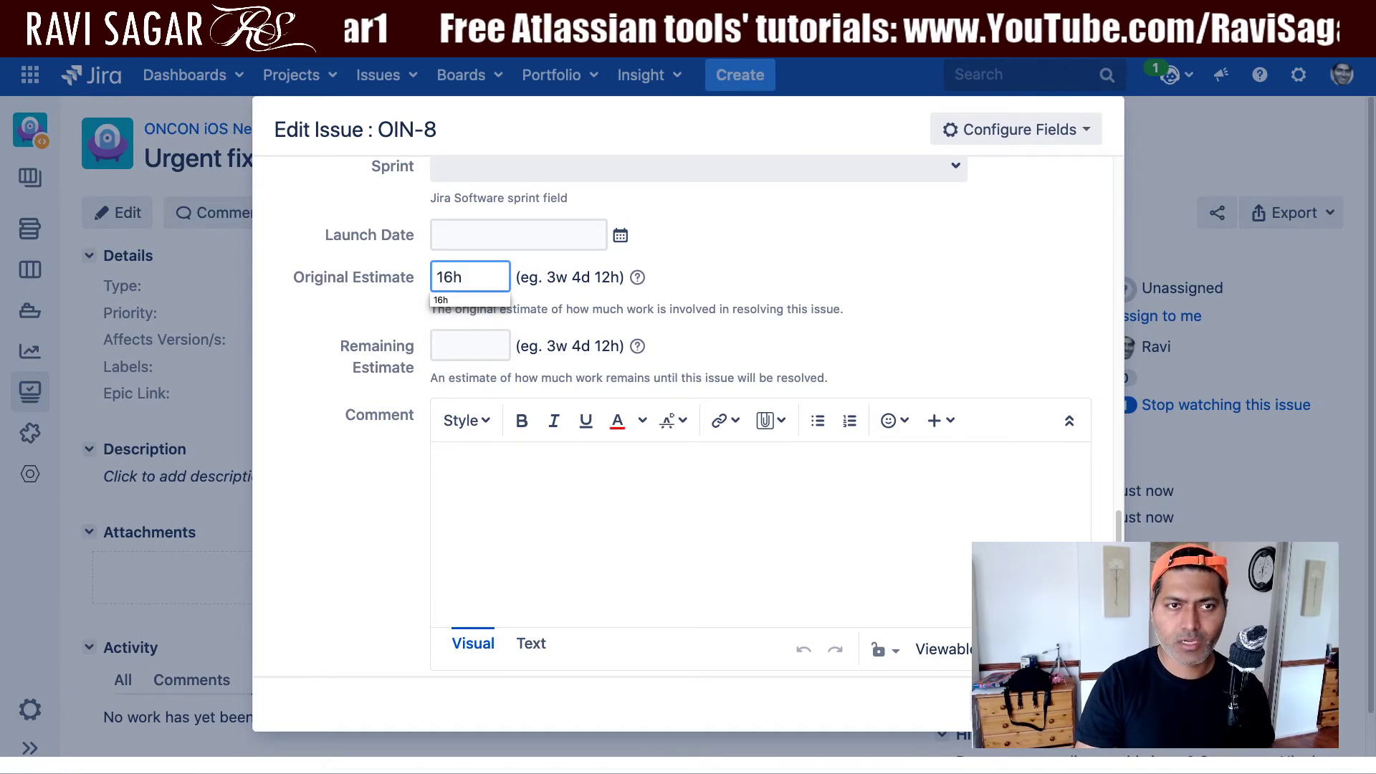
{"action": "left_click", "coordinate": [737, 298]}
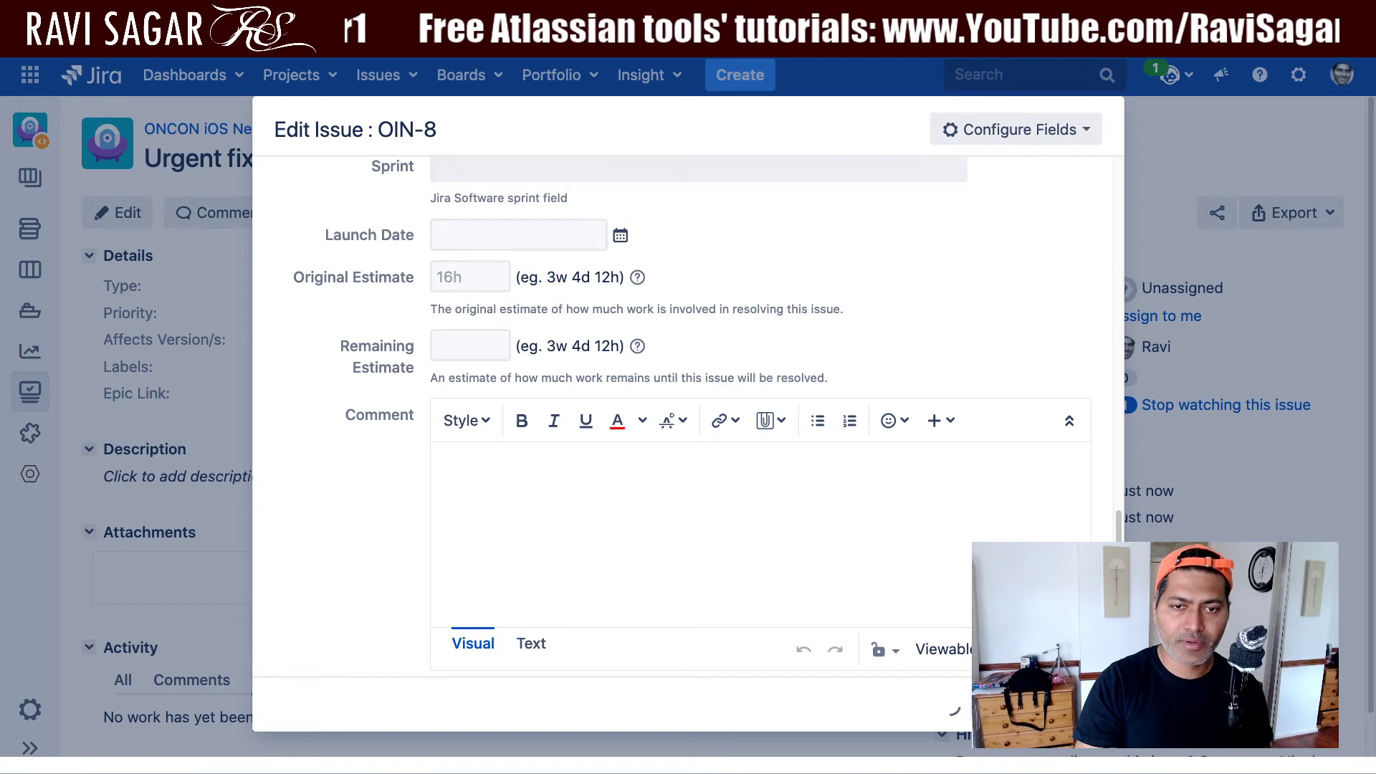
{"action": "key", "text": "Return"}
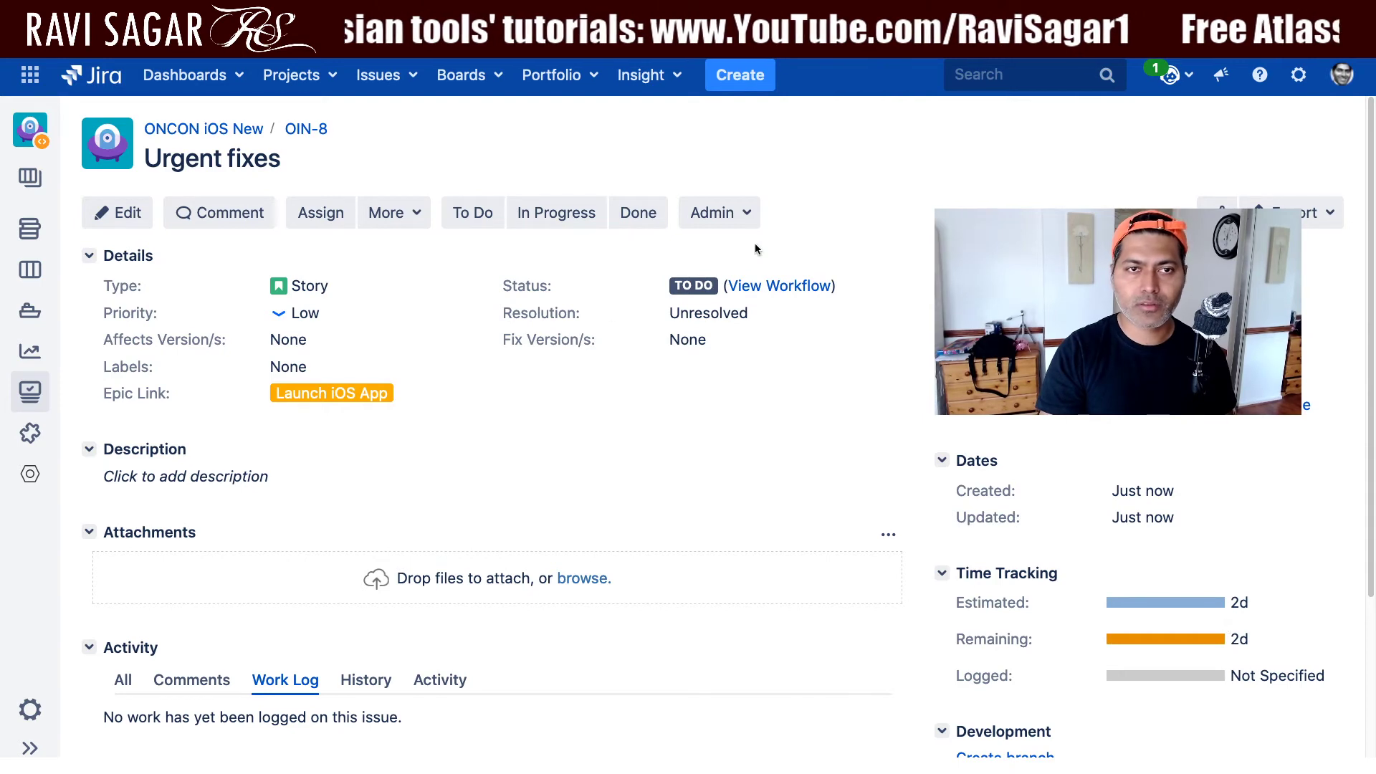
Return to the Improved Interface roadmap and reload it to pick up the changes
{"action": "key", "text": "ctrl+w"}
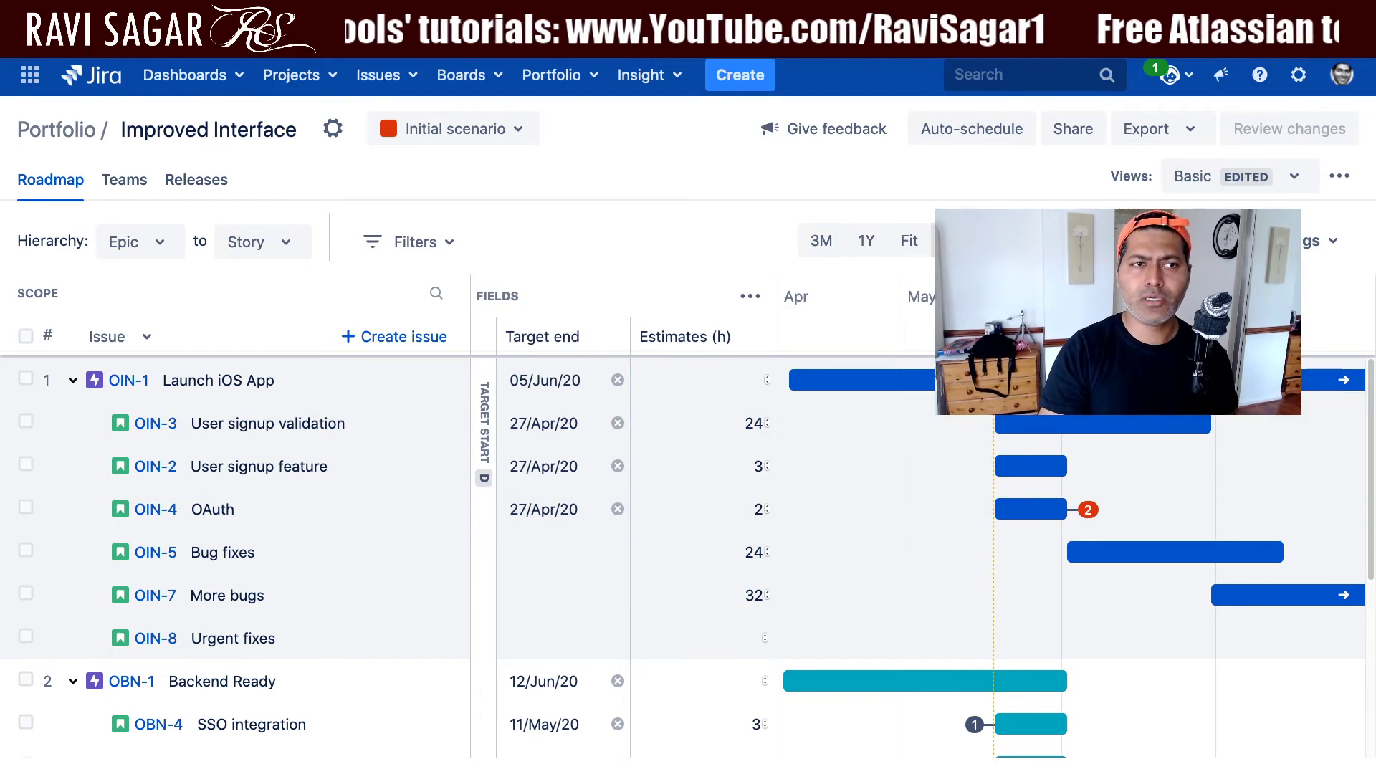
{"action": "key", "text": "super+r"}
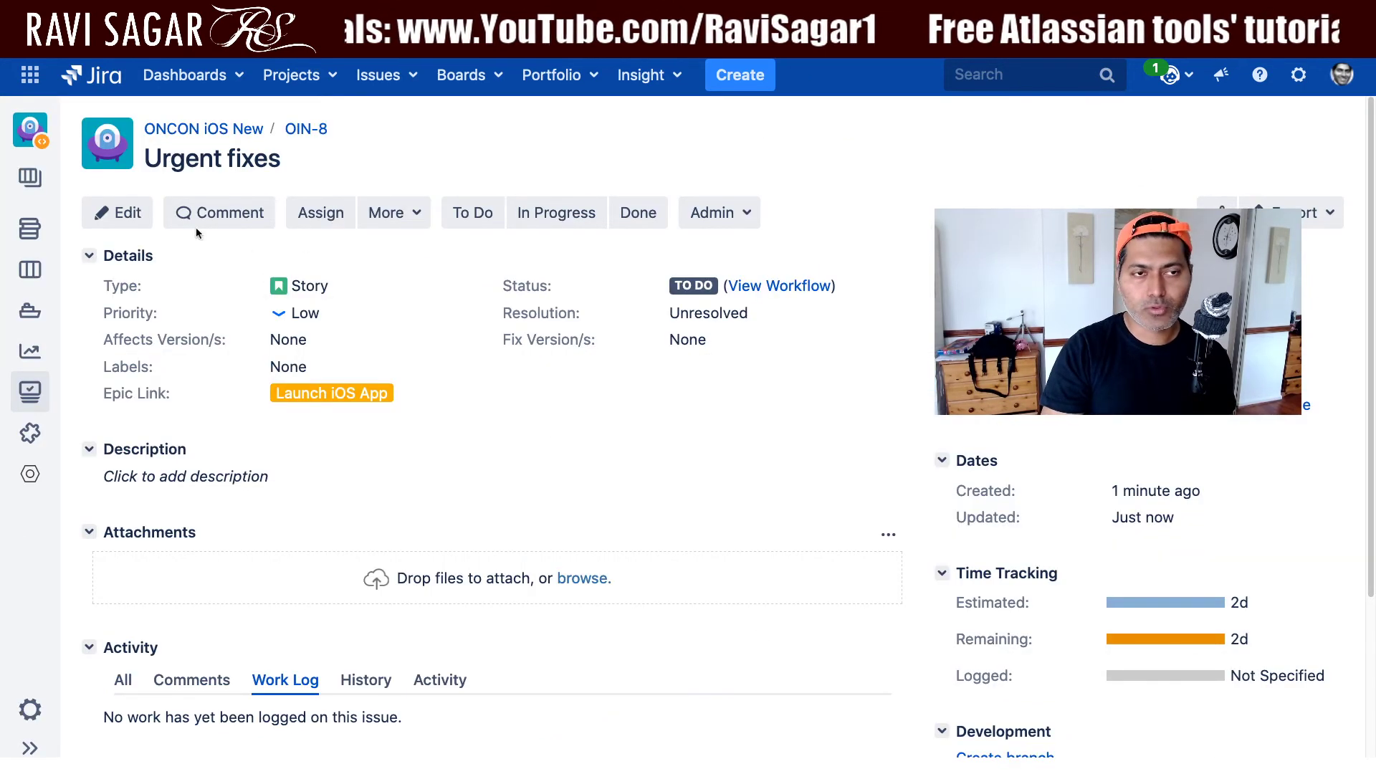
Log 6h of work on OIN-8, then reload the roadmap to refresh its estimates
{"action": "left_click", "coordinate": [387, 213]}
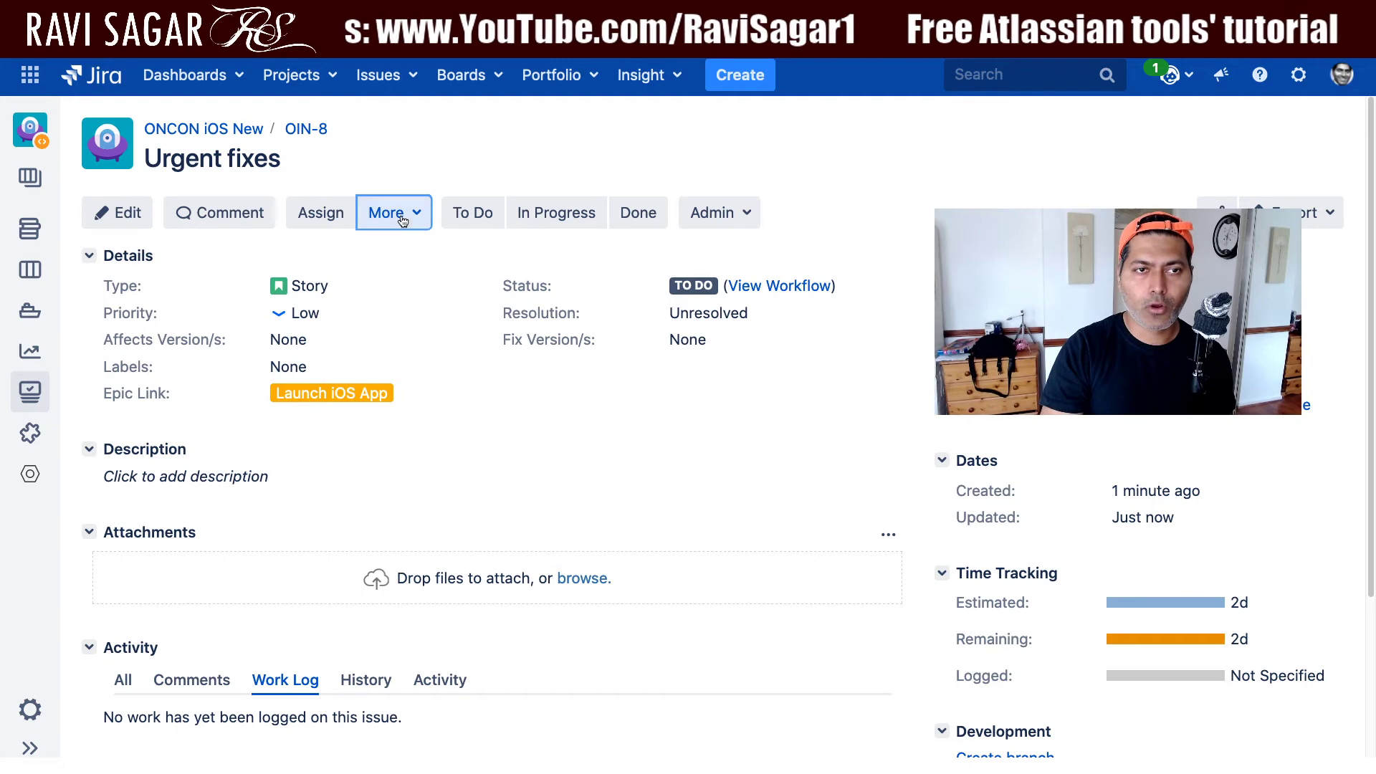
{"action": "left_click", "coordinate": [398, 263]}
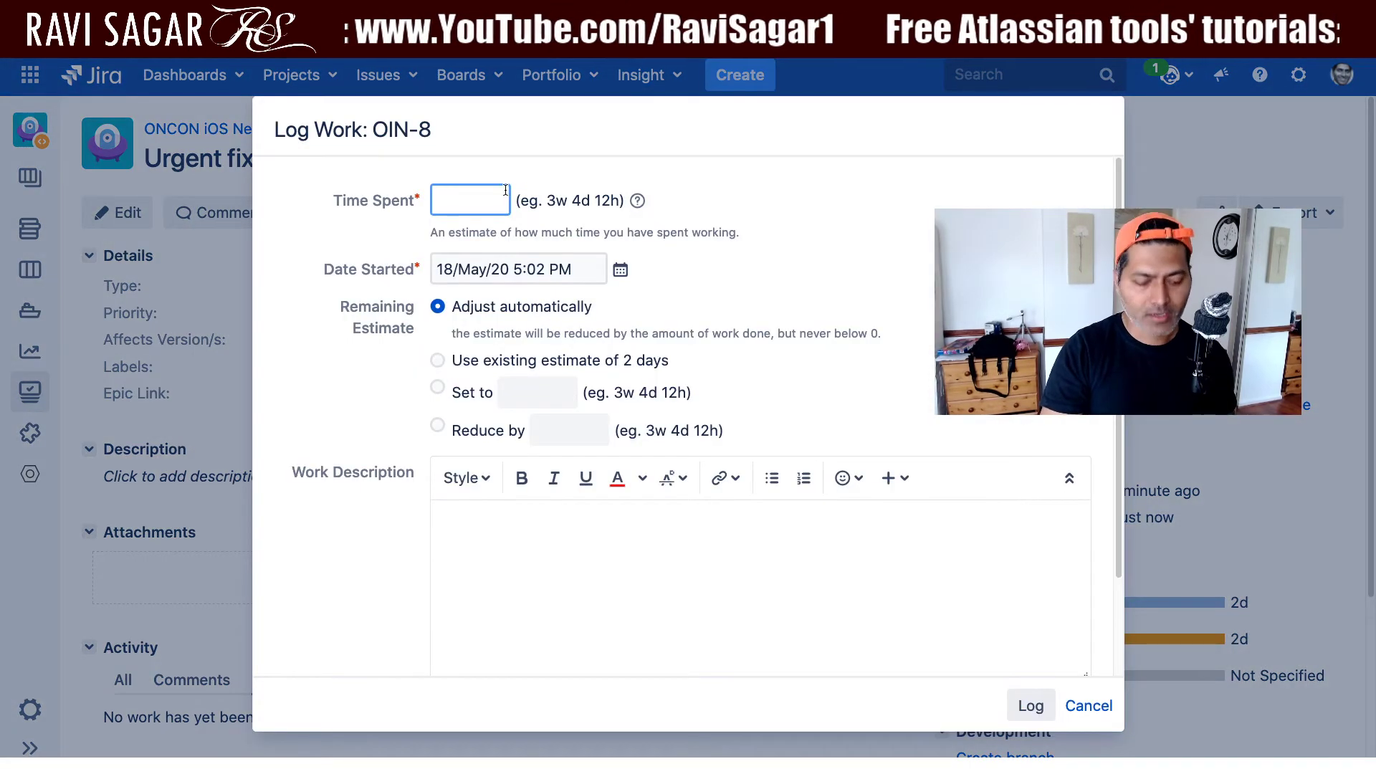
{"action": "type", "text": "6h"}
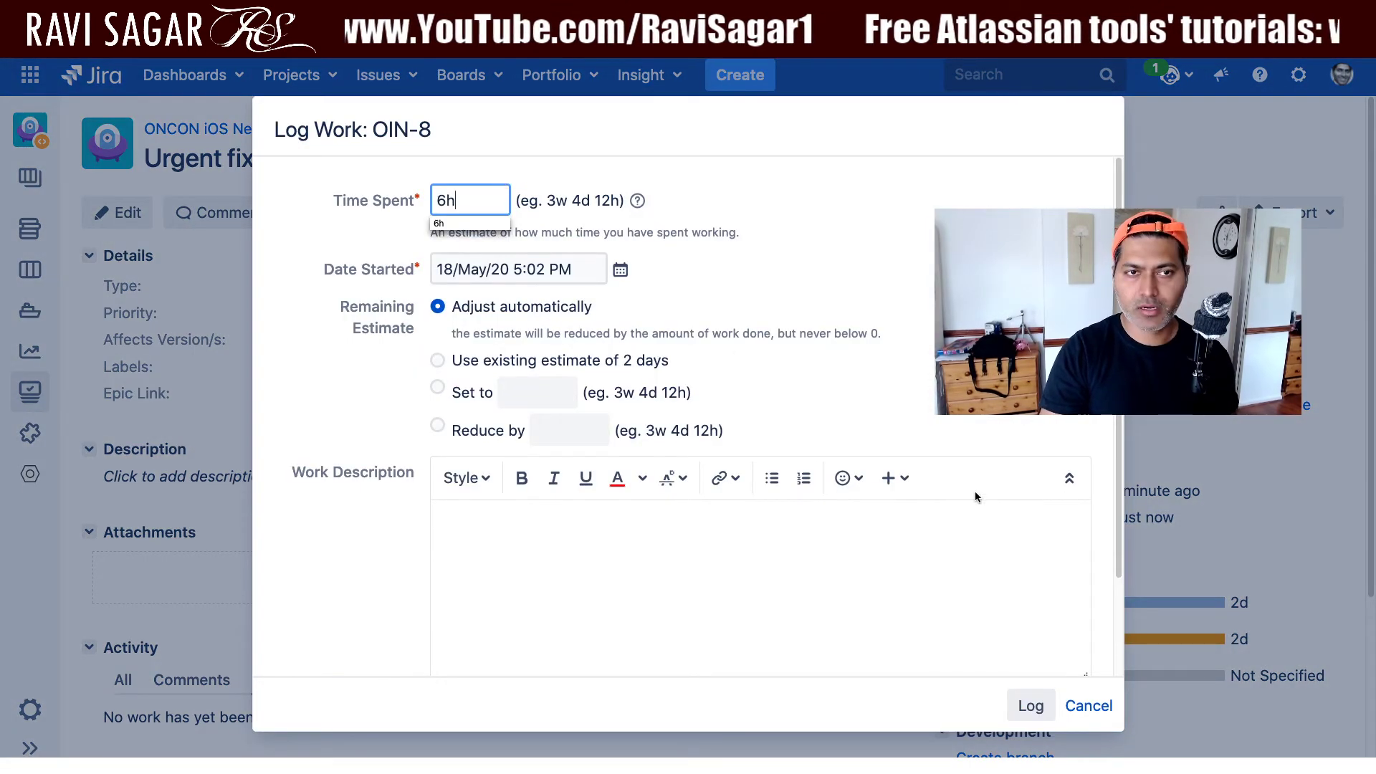
{"action": "left_click", "coordinate": [1029, 706]}
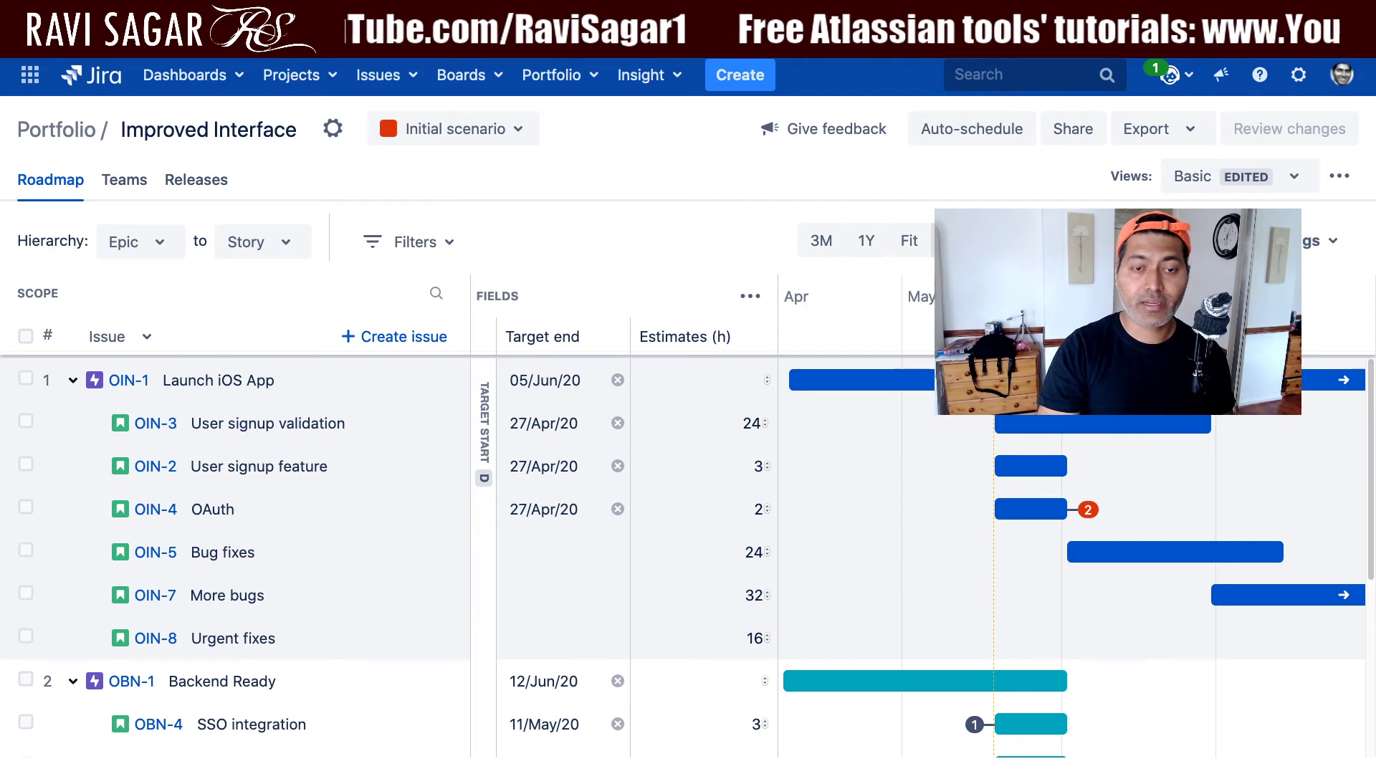
{"action": "key", "text": "super+r"}
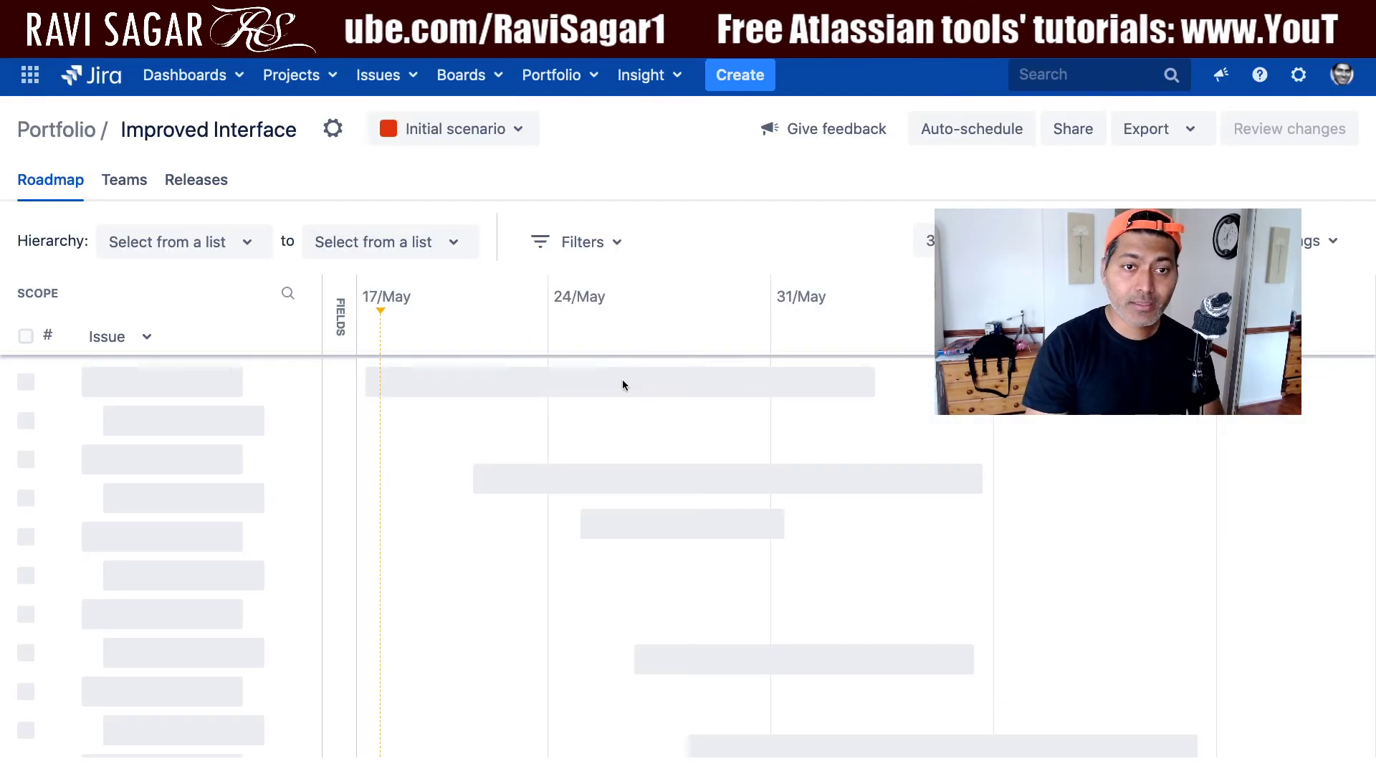